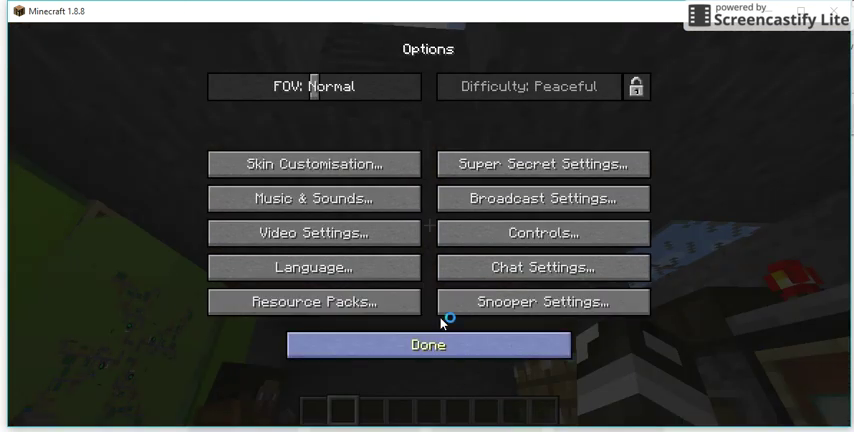
- Take a Stone block from the creative catalogue and seal the ceiling hole
{"action": "left_click", "coordinate": [437, 345]}
{"action": "left_click", "coordinate": [427, 147]}
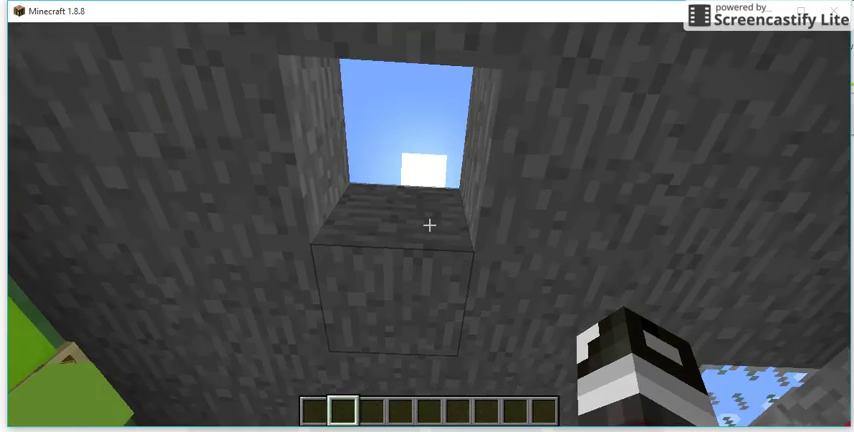
{"action": "key", "text": "e"}
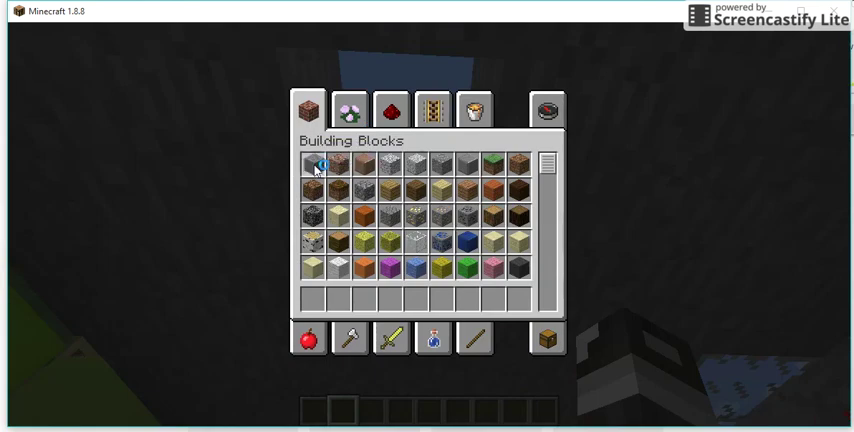
{"action": "left_click", "coordinate": [312, 299]}
{"action": "key", "text": "Escape"}
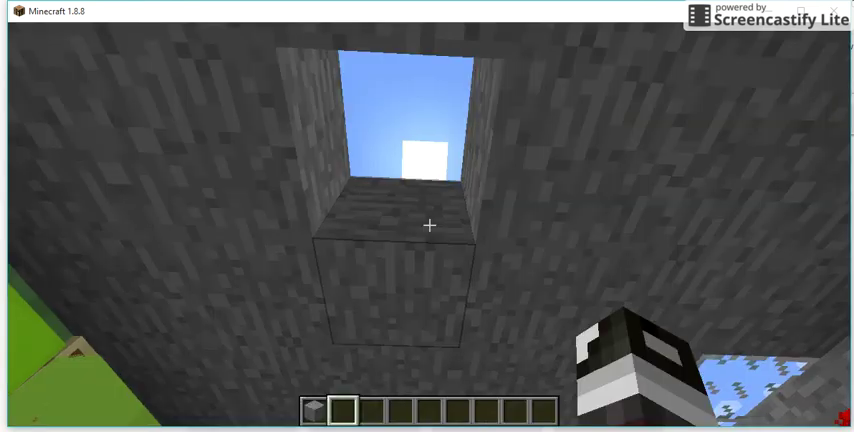
{"action": "key", "text": "1"}
{"action": "right_click", "coordinate": [429, 225]}
- Check the player's own inventory, then open and close the game options
{"action": "key", "text": "e"}
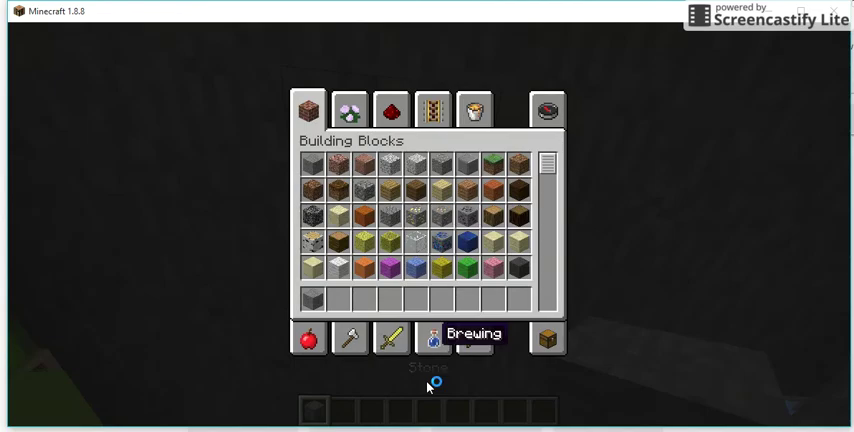
{"action": "left_click", "coordinate": [548, 340]}
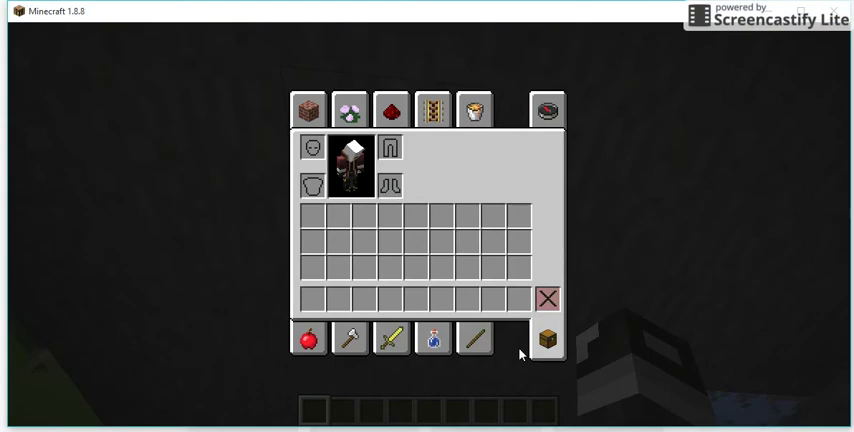
{"action": "key", "text": "e"}
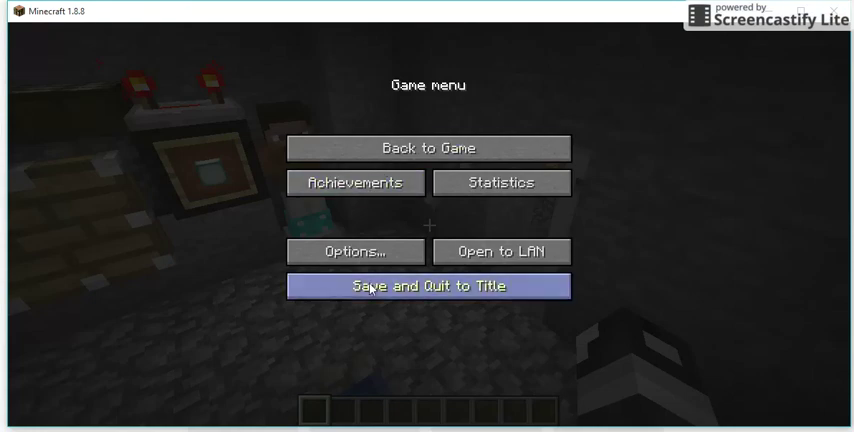
{"action": "left_click", "coordinate": [365, 252]}
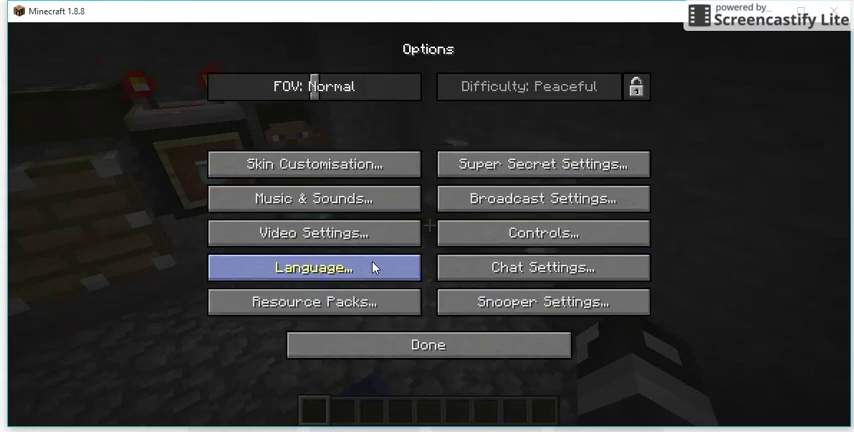
{"action": "left_click", "coordinate": [487, 349]}
- Fly out of the stone room across the grassland, past the animals, to the wooden structure
{"action": "key", "text": "Escape"}
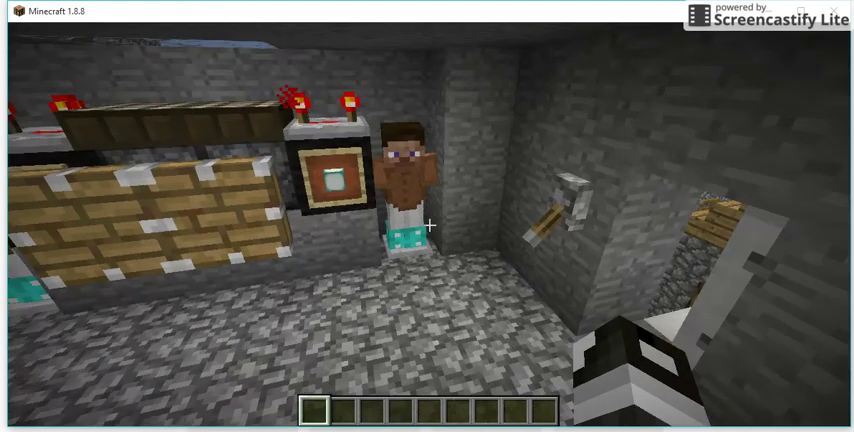
{"action": "key", "text": "w"}
{"action": "key", "text": "w"}
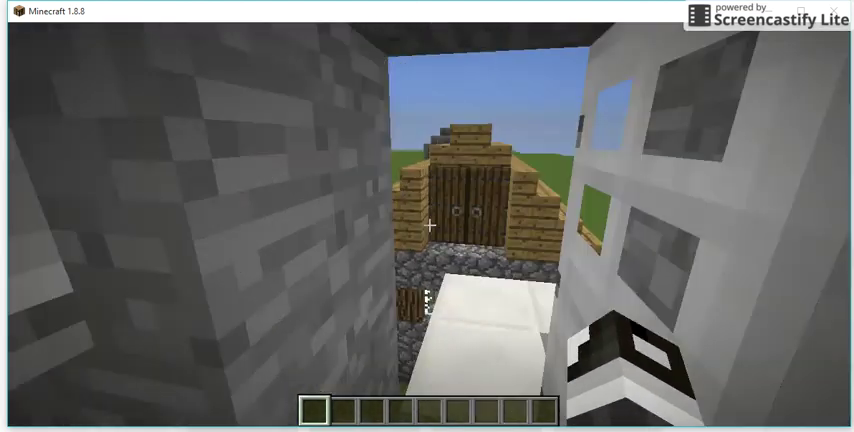
{"action": "key", "text": "w"}
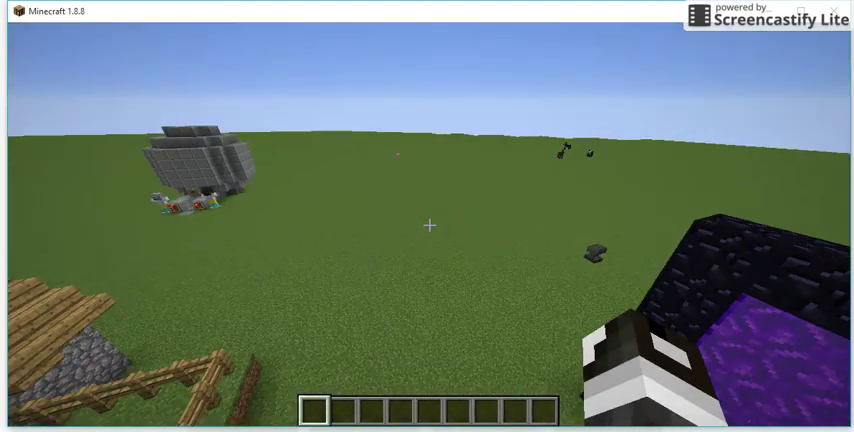
{"action": "key", "text": "w"}
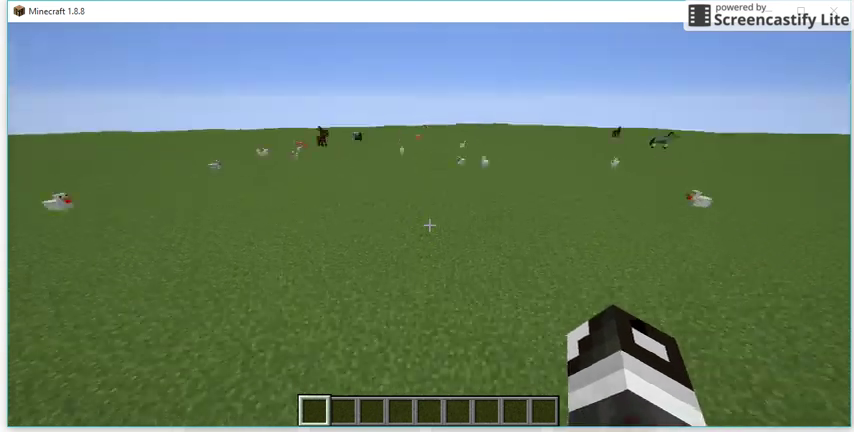
{"action": "key", "text": "w"}
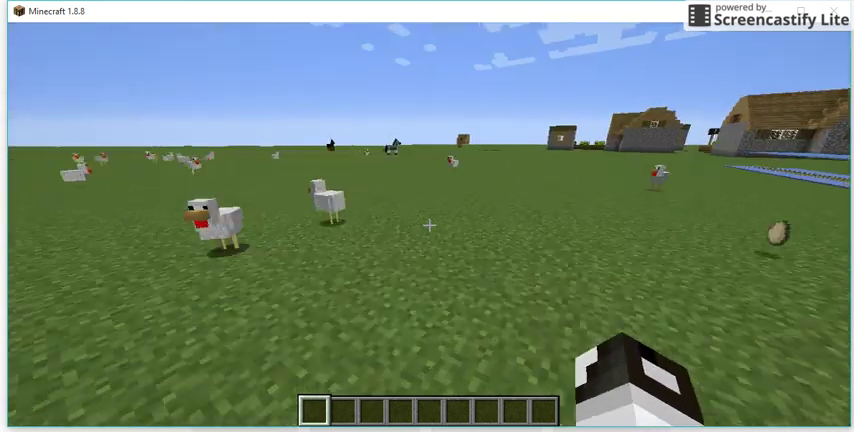
{"action": "key", "text": "w"}
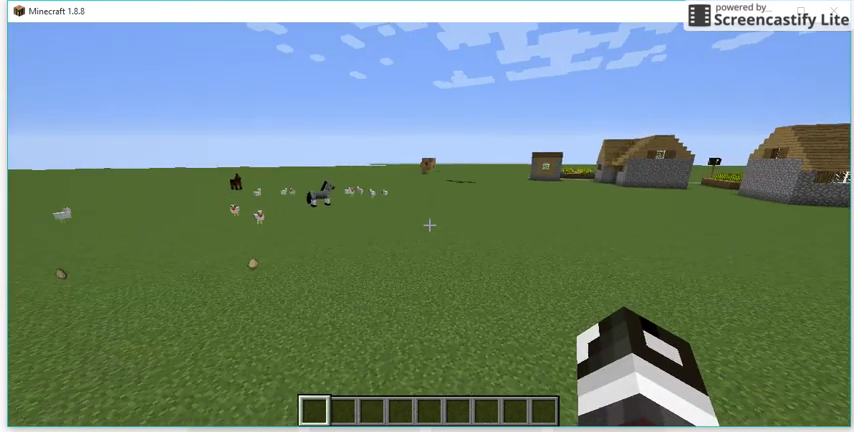
{"action": "key", "text": "w"}
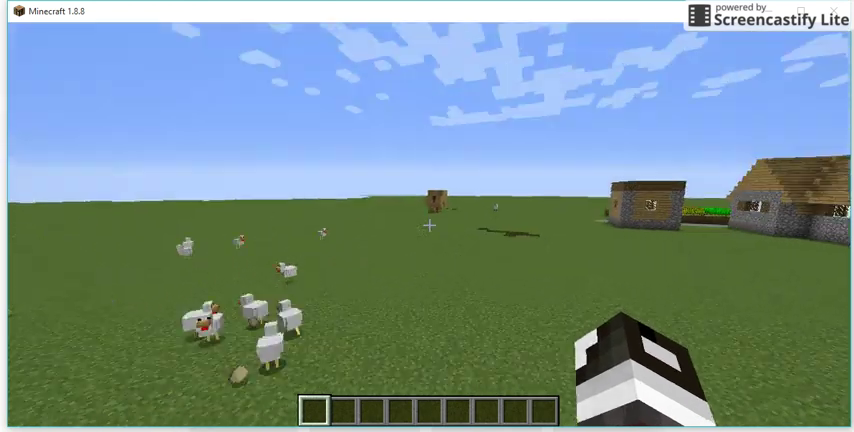
{"action": "key", "text": "w"}
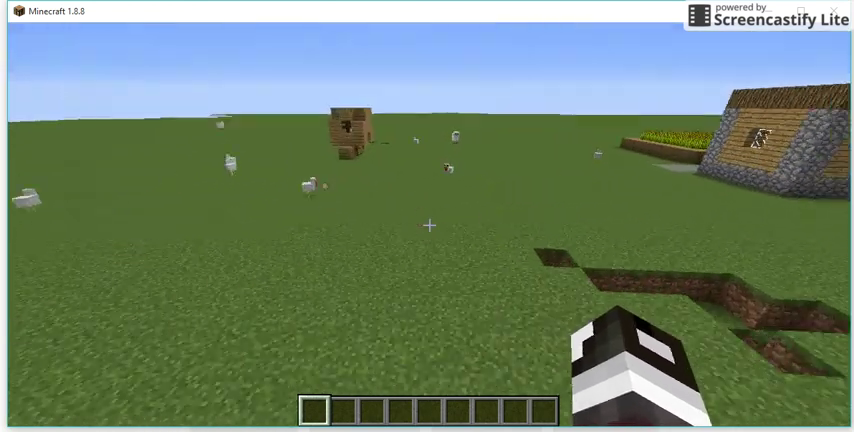
{"action": "key", "text": "w"}
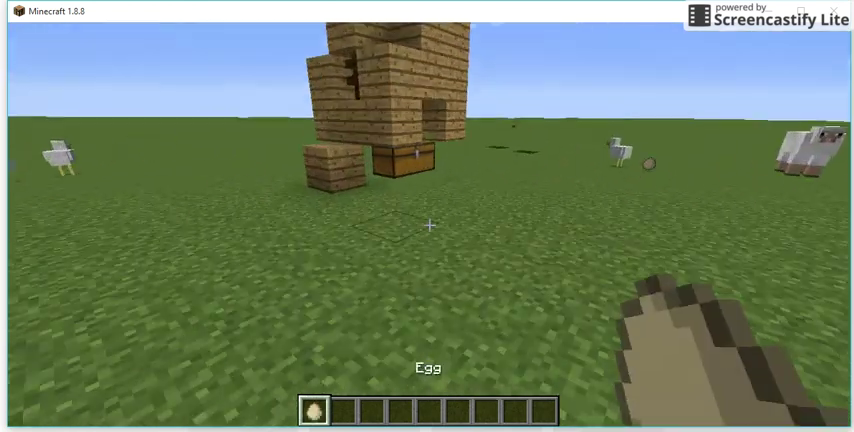
- Walk up to the large chest and open it to reveal the eggs
{"action": "key", "text": "e"}
{"action": "key", "text": "e"}
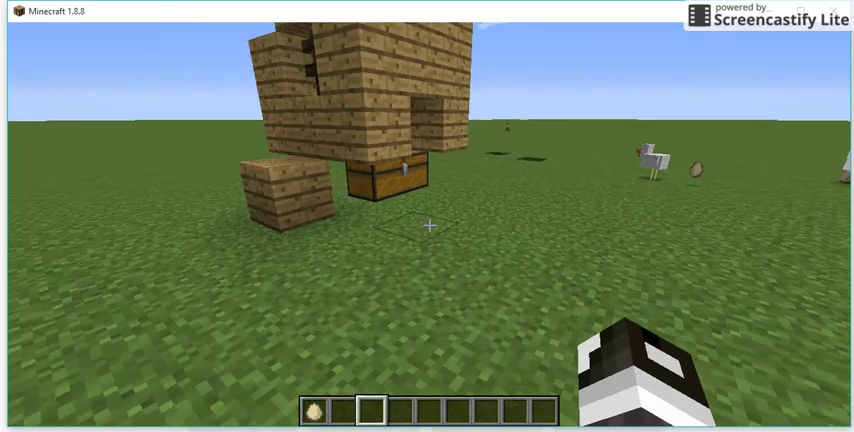
{"action": "key", "text": "w"}
{"action": "right_click", "coordinate": [428, 225]}
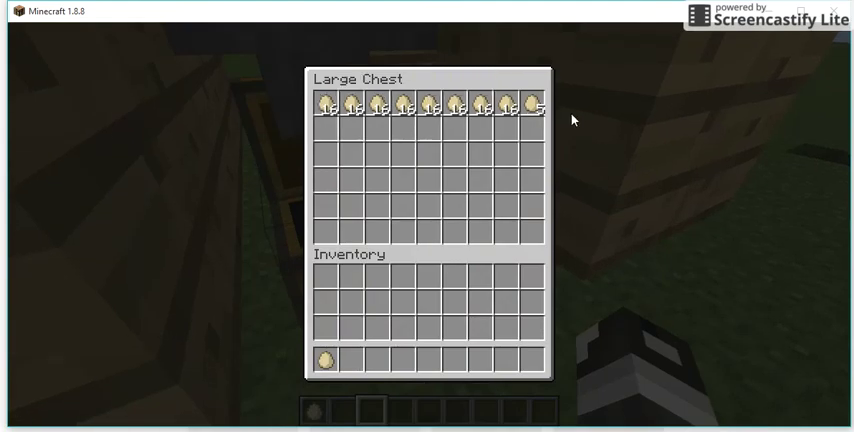
- Close the egg chest, fly between and over the village houses to the well, then pause
{"action": "key", "text": "Escape"}
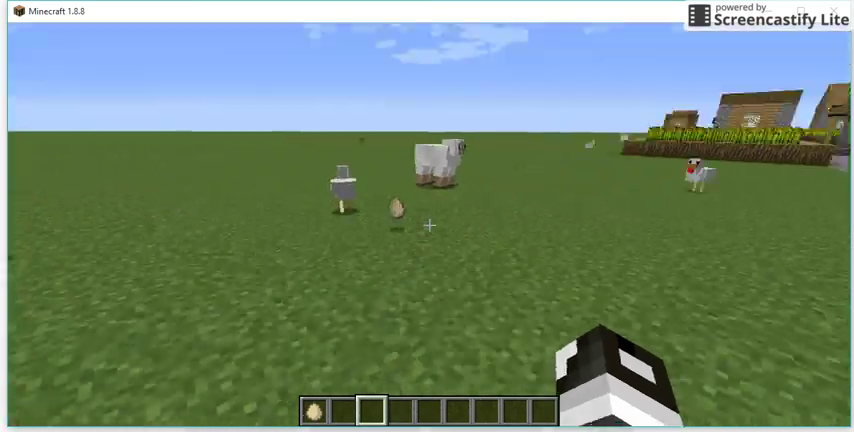
{"action": "key", "text": "w"}
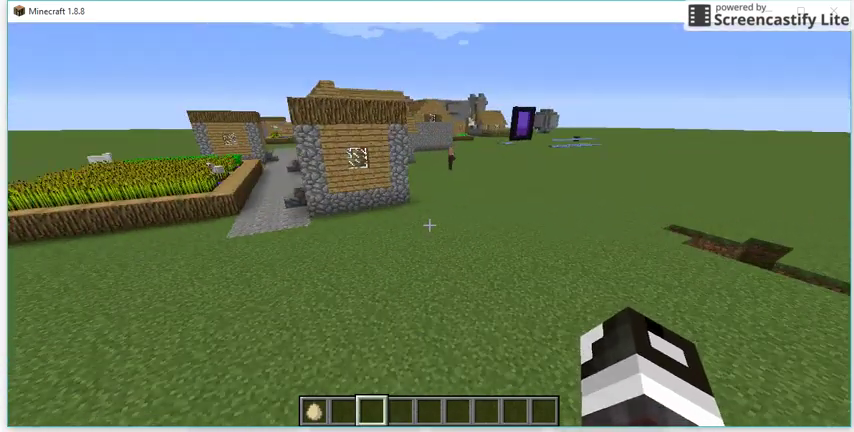
{"action": "key", "text": "w"}
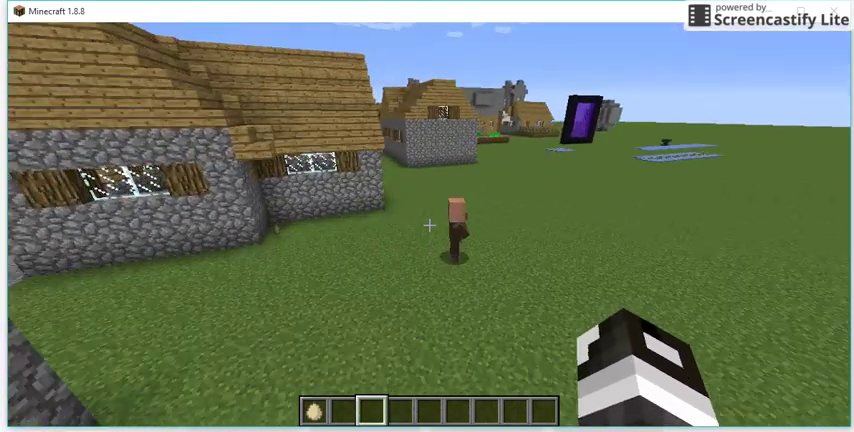
{"action": "key", "text": "w"}
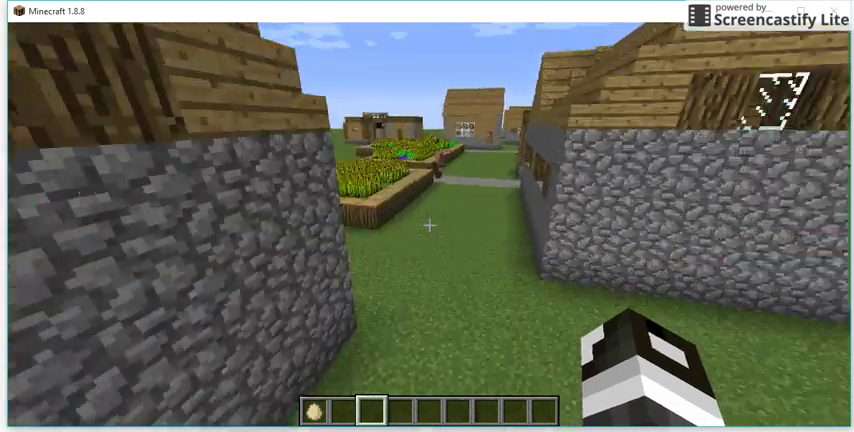
{"action": "key", "text": "w"}
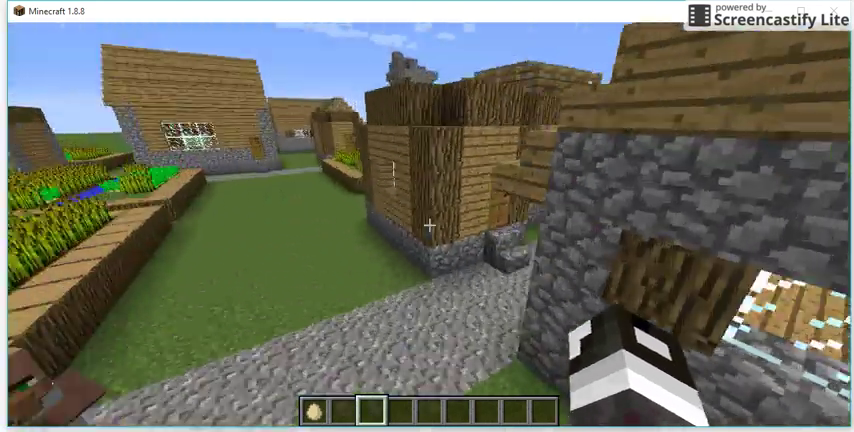
{"action": "key", "text": "w"}
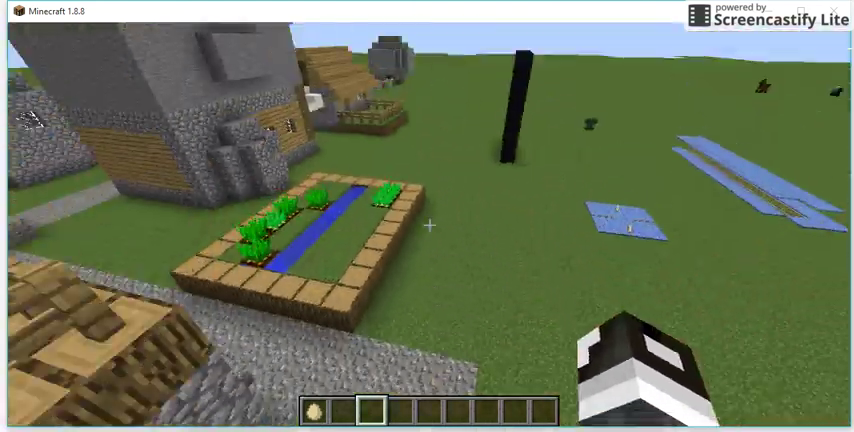
{"action": "key", "text": "w"}
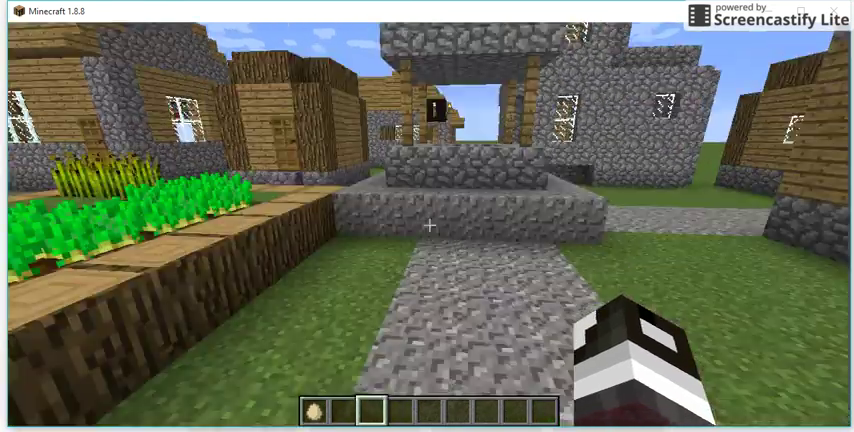
{"action": "key", "text": "w"}
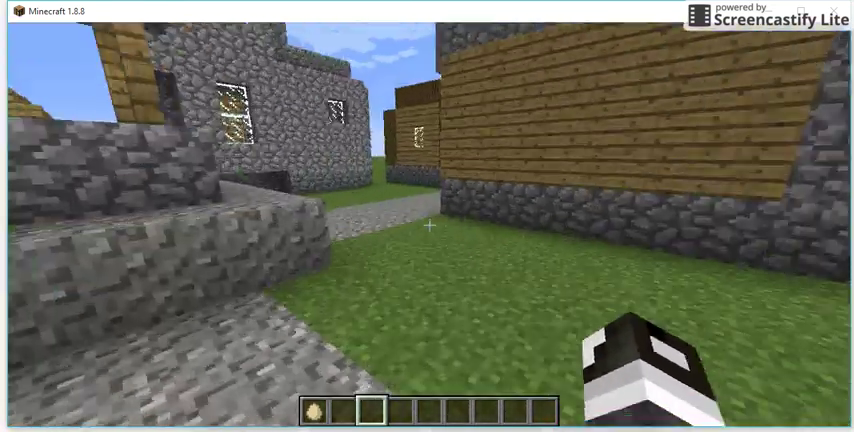
{"action": "key", "text": "Escape"}
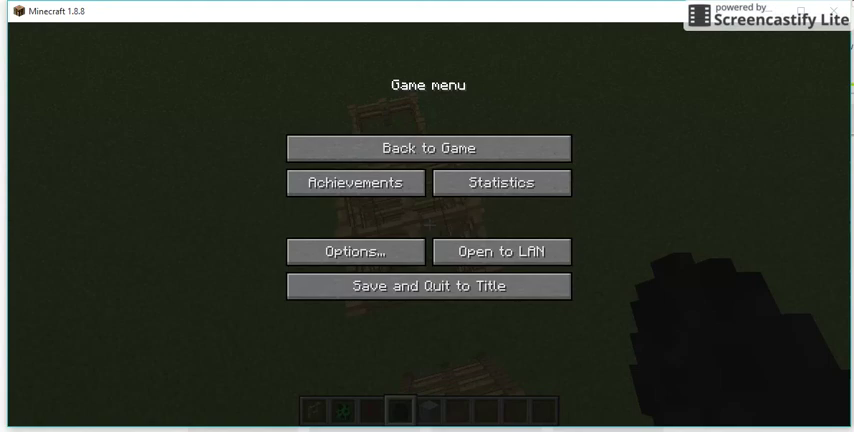
- Resume play and use the Enderman spawn egg on the grass inside the fence pen
{"action": "left_click", "coordinate": [428, 148]}
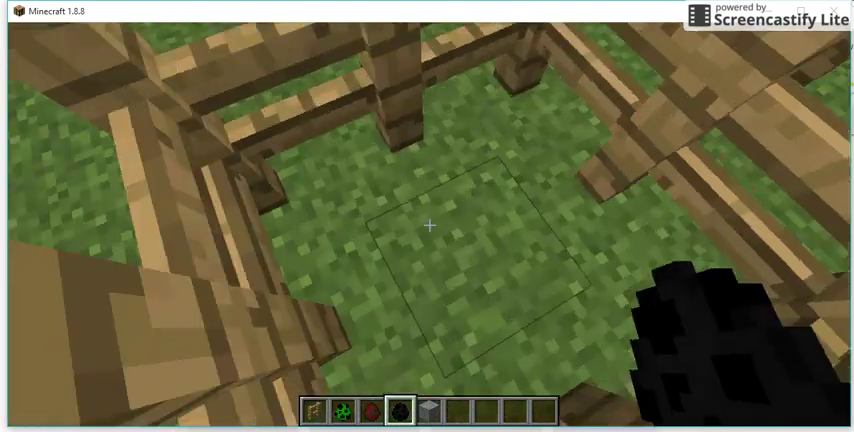
{"action": "right_click", "coordinate": [430, 227]}
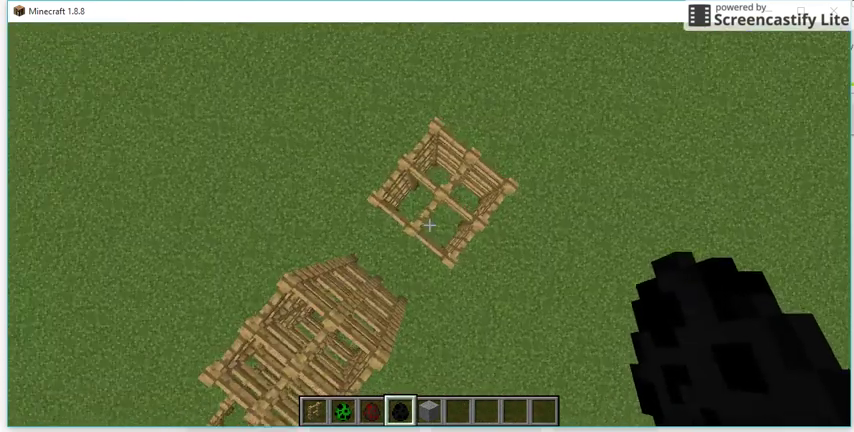
{"action": "scroll", "coordinate": [428, 225], "scroll_direction": "up", "scroll_amount": 1}
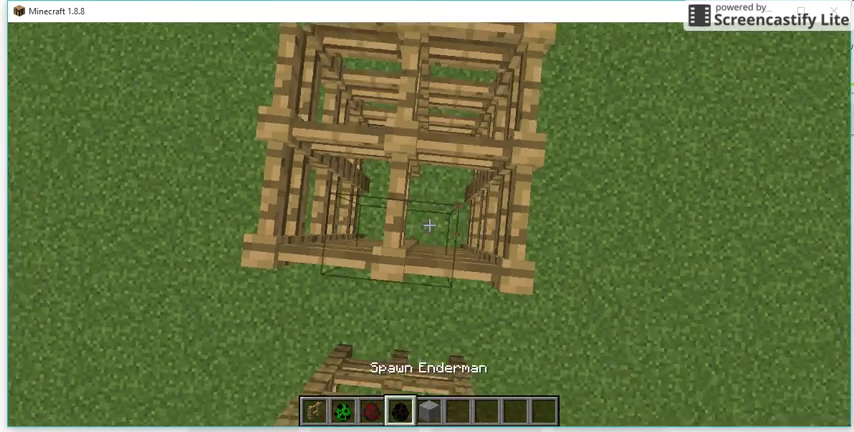
{"action": "scroll", "coordinate": [428, 225], "scroll_direction": "up", "scroll_amount": 1}
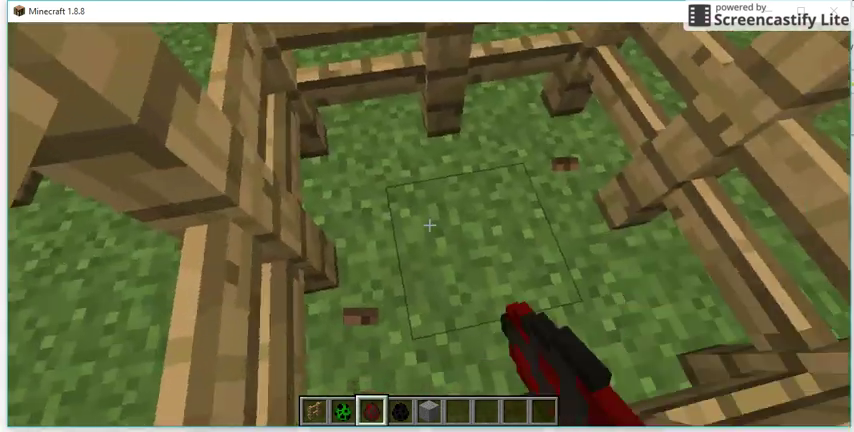
- Spawn a spider in the scaffold and a creeper in the small pen, then open the inventory
{"action": "right_click", "coordinate": [430, 227]}
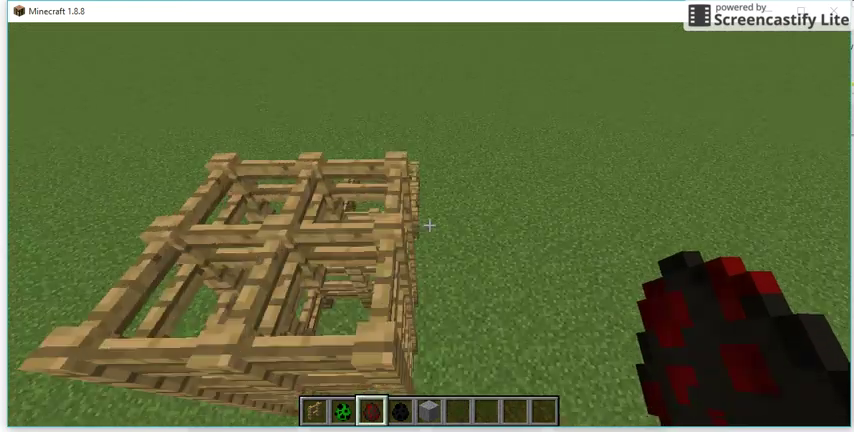
{"action": "key", "text": "2"}
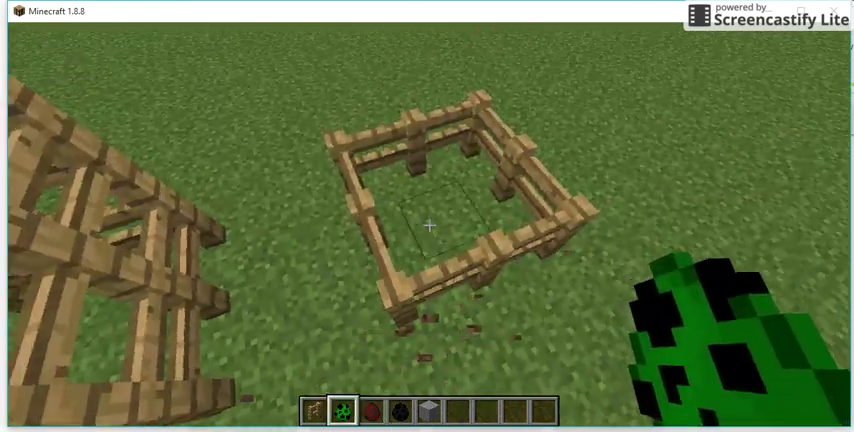
{"action": "right_click", "coordinate": [430, 227]}
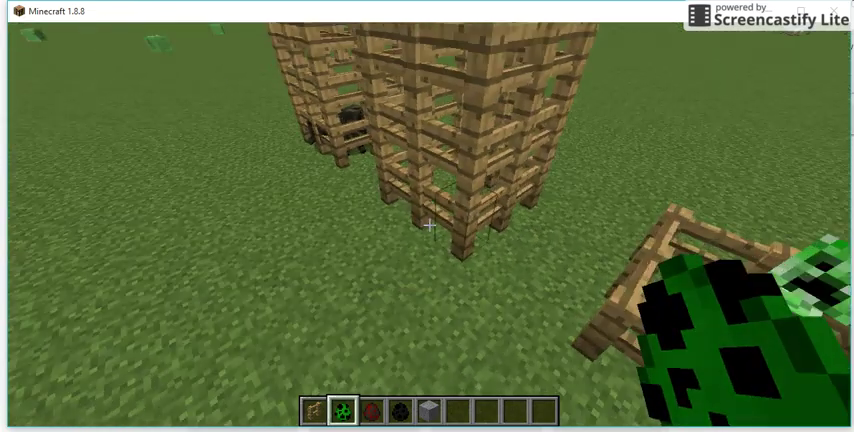
{"action": "key", "text": "e"}
{"action": "left_click", "coordinate": [557, 344]}
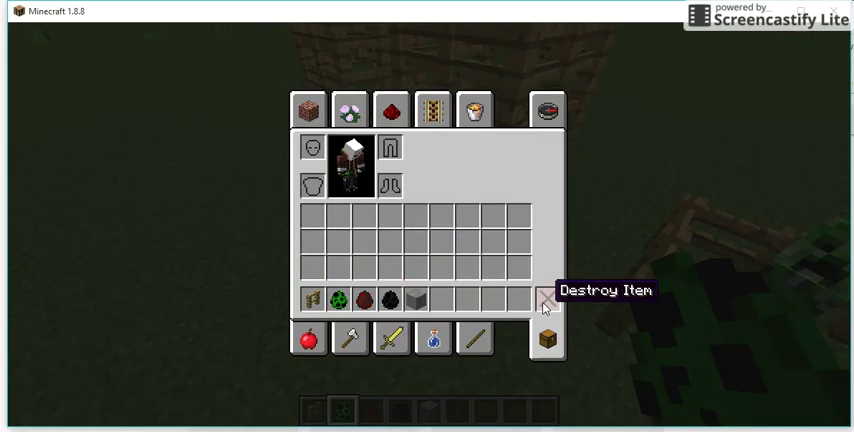
- Clear the hotbar, close the inventory, and run /gamemode 3 to enter spectator mode
{"action": "left_click", "coordinate": [350, 112]}
{"action": "key", "text": "Escape"}
{"action": "type", "text": "/gamemode 3"}
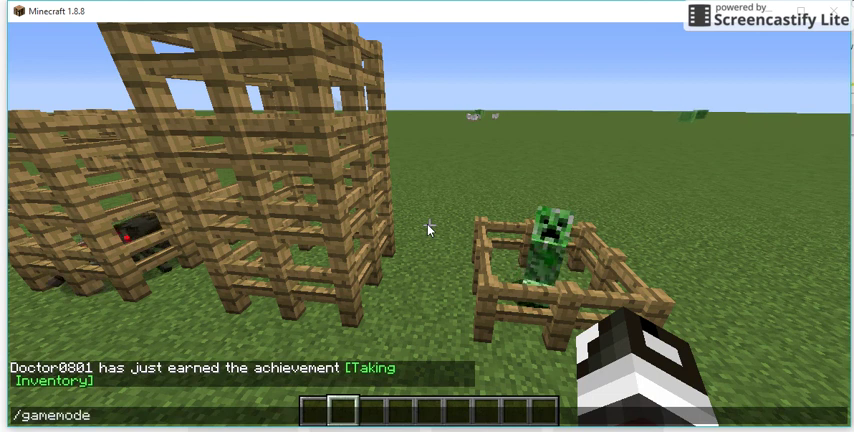
{"action": "key", "text": "Return"}
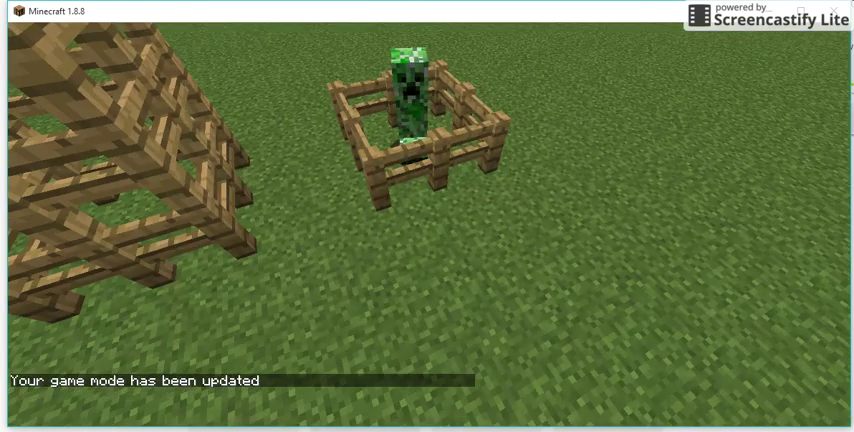
{"action": "key", "text": "w"}
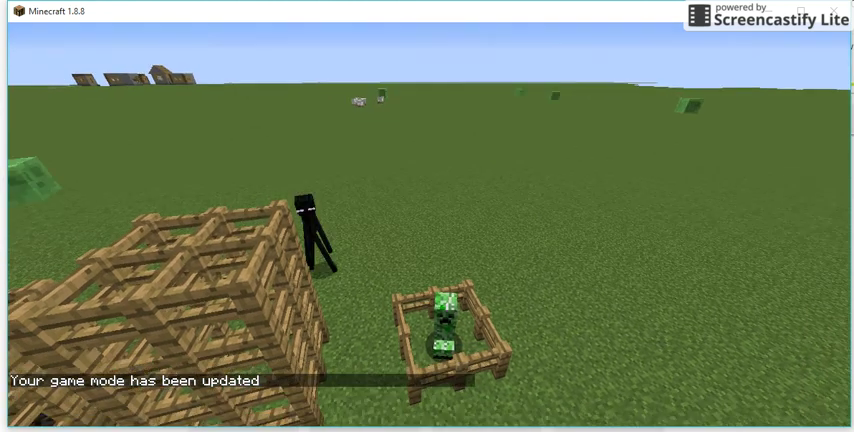
{"action": "key", "text": "w"}
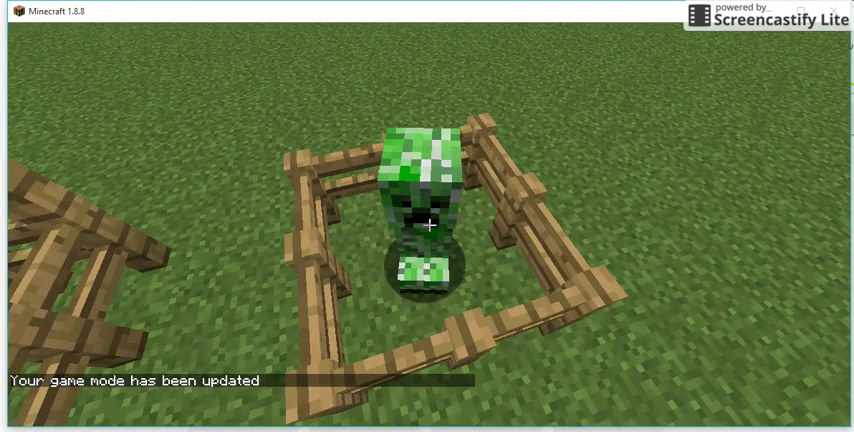
{"action": "left_click", "coordinate": [427, 216]}
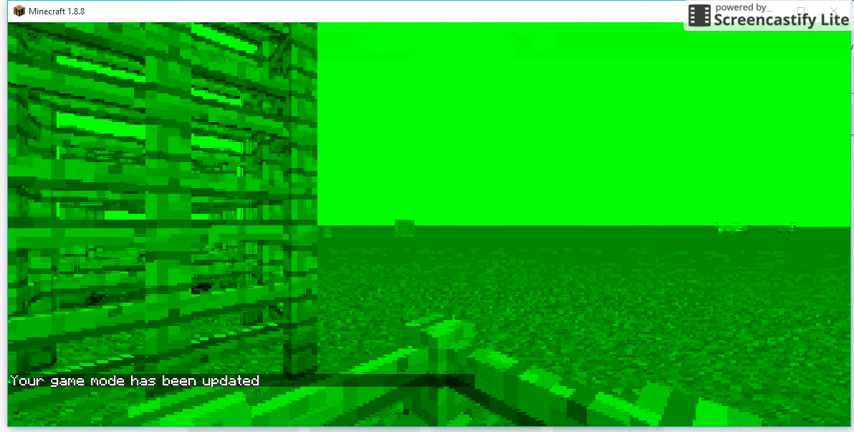
{"action": "key", "text": "e"}
{"action": "key", "text": "e"}
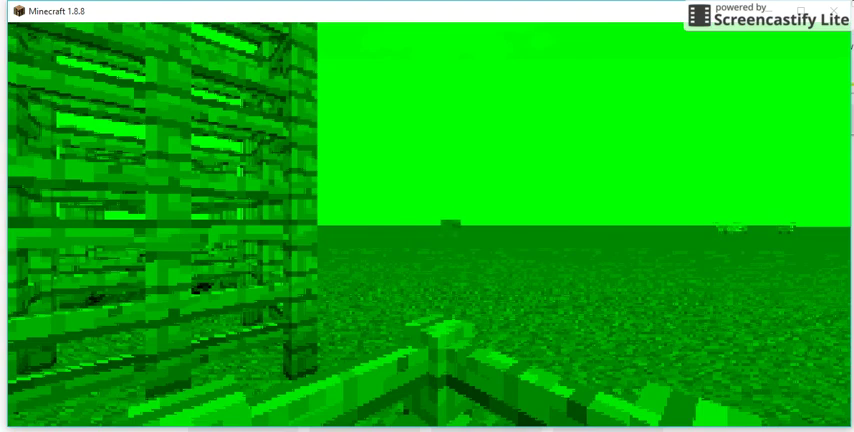
{"action": "key", "text": "shift"}
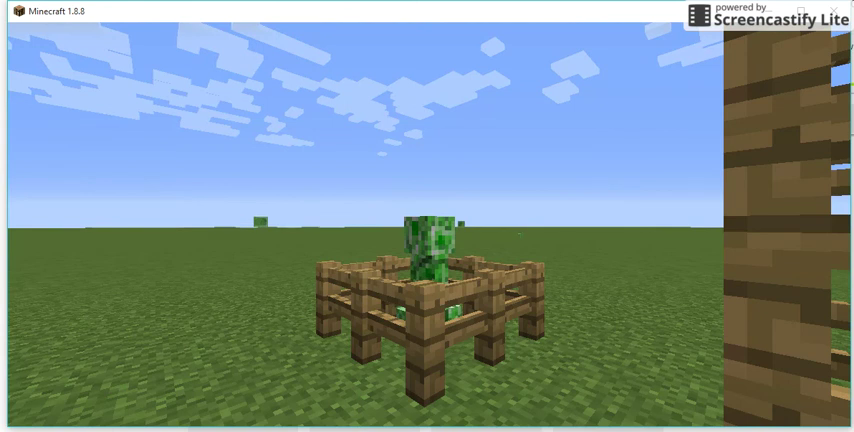
{"action": "left_click", "coordinate": [430, 245]}
{"action": "key", "text": "shift"}
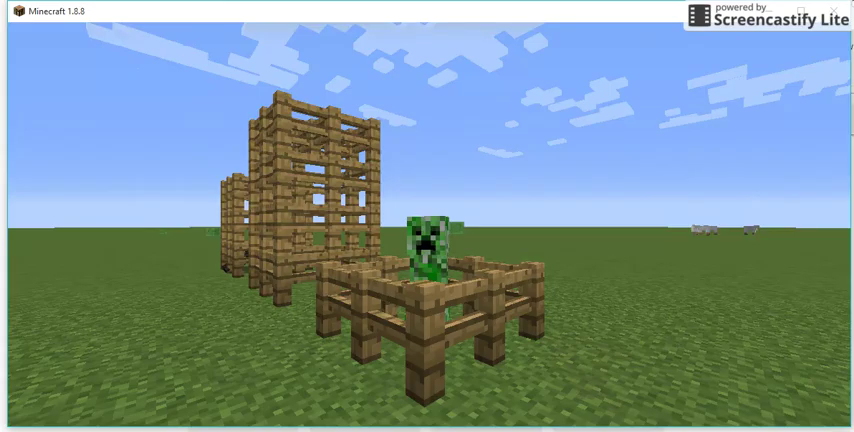
{"action": "left_click", "coordinate": [430, 245]}
{"action": "key", "text": "shift"}
{"action": "left_click", "coordinate": [430, 245]}
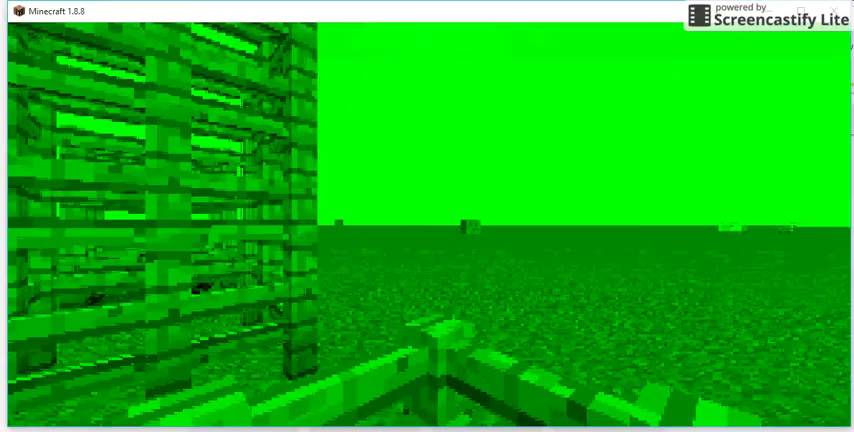
{"action": "key", "text": "shift"}
{"action": "left_click", "coordinate": [430, 245]}
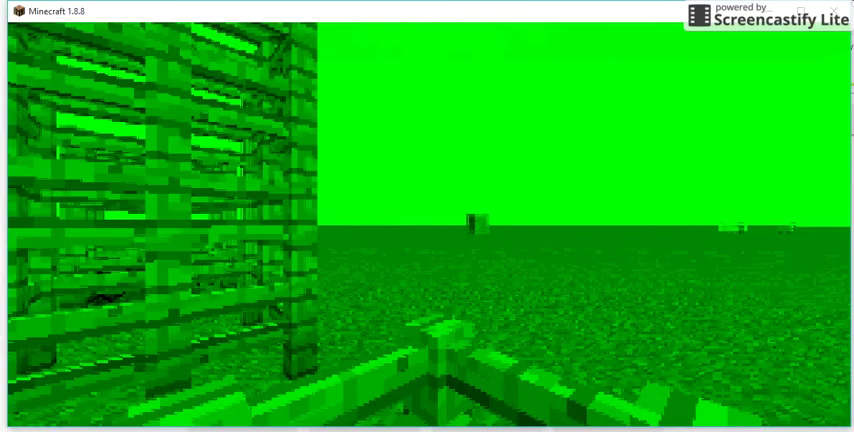
{"action": "key", "text": "shift"}
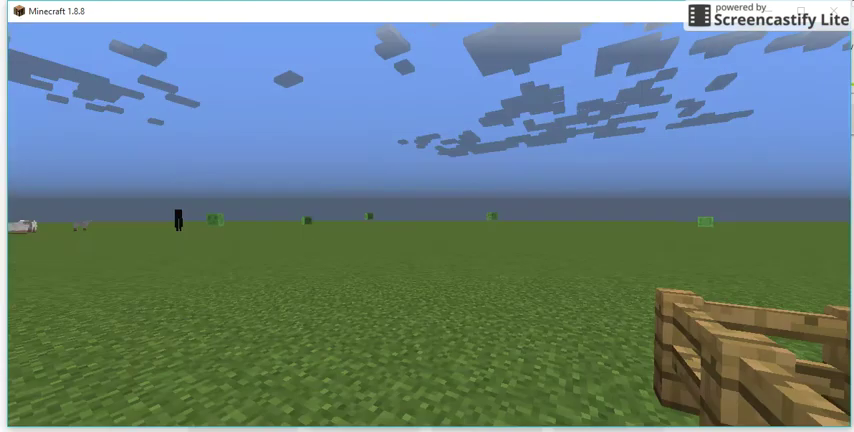
- Fly down into the cage and spectate the spider to see its multi-eyed vision
{"action": "key", "text": "w"}
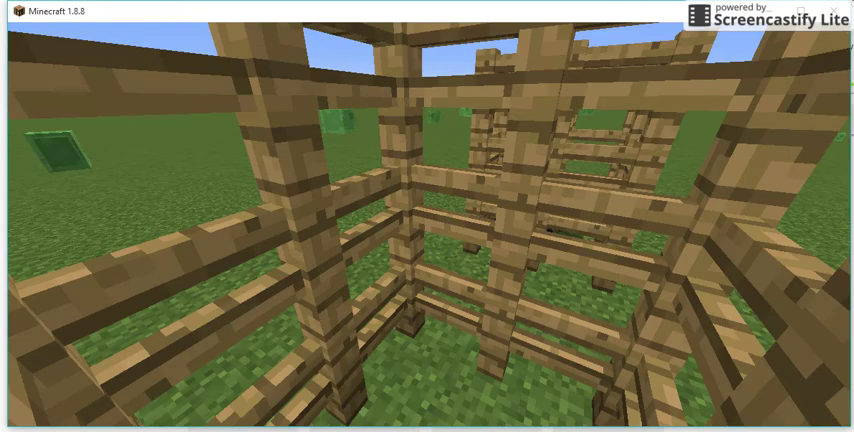
{"action": "key", "text": "w"}
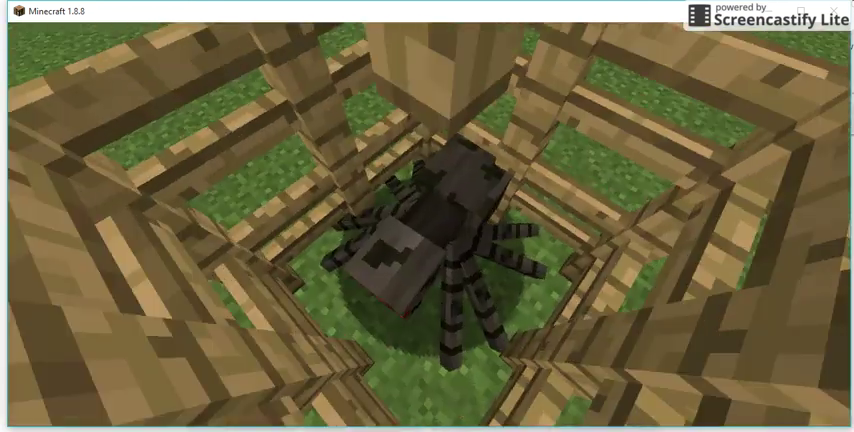
{"action": "key", "text": "w"}
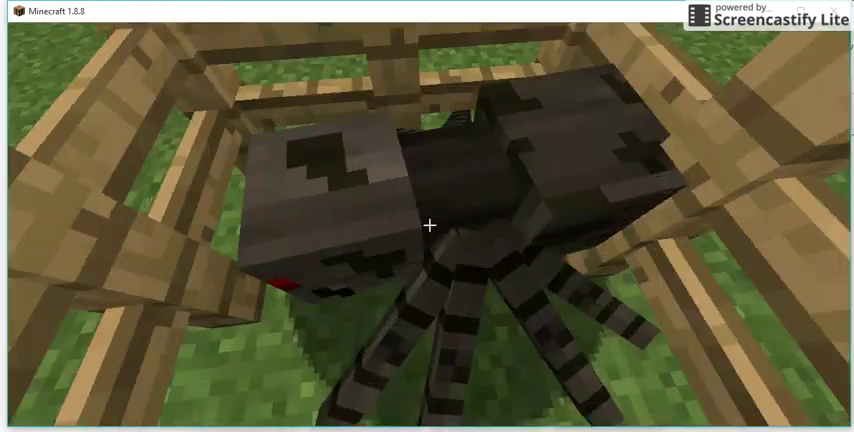
{"action": "left_click", "coordinate": [427, 225]}
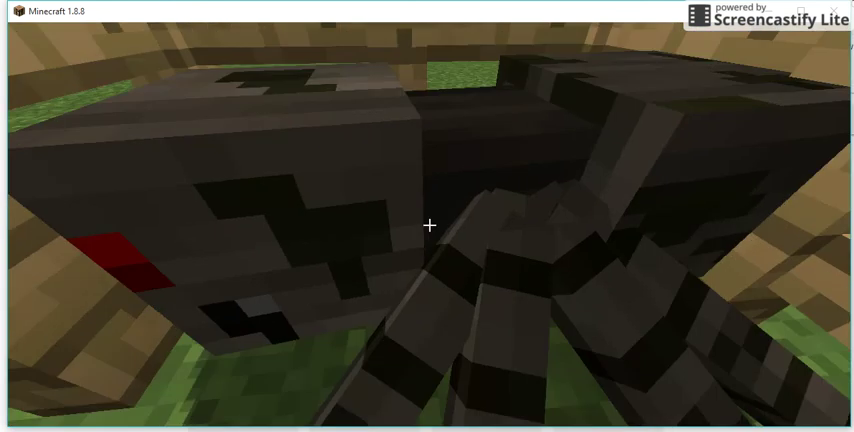
{"action": "left_click", "coordinate": [427, 225]}
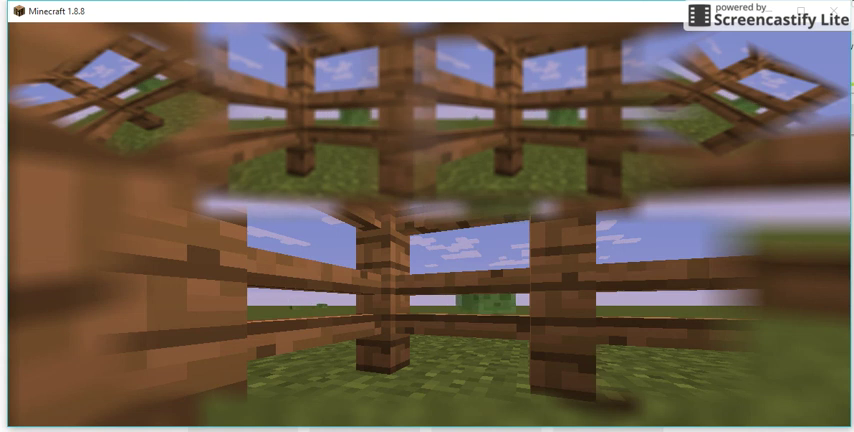
- Toggle F5 repeatedly between spider vision and the outside view, then pause
{"action": "key", "text": "F5"}
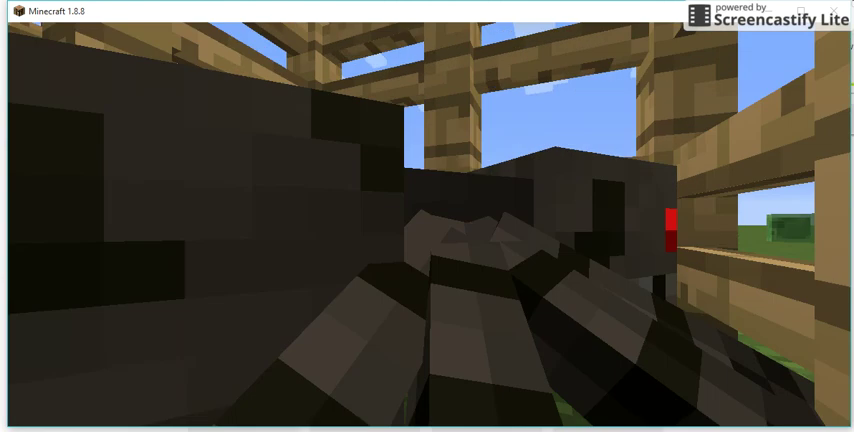
{"action": "key", "text": "F5"}
{"action": "key", "text": "F5"}
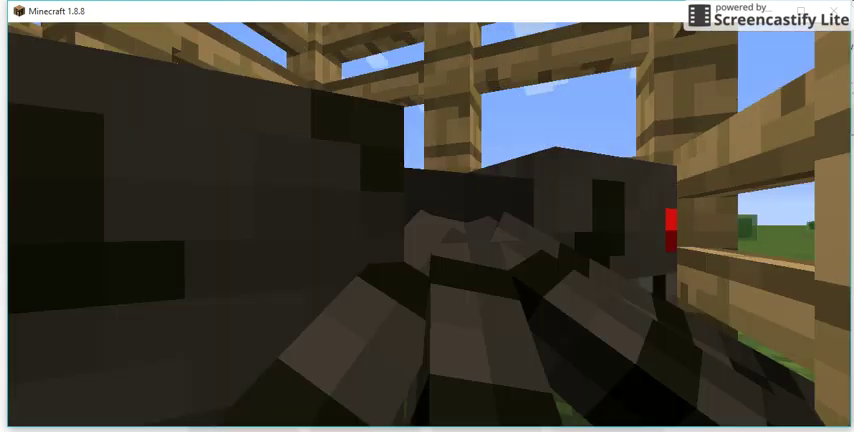
{"action": "key", "text": "F5"}
{"action": "key", "text": "F5"}
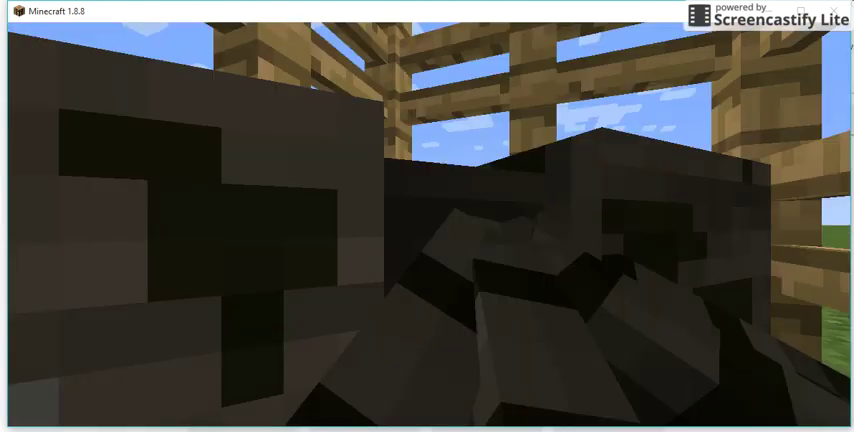
{"action": "key", "text": "F5"}
{"action": "key", "text": "F5"}
{"action": "key", "text": "F5"}
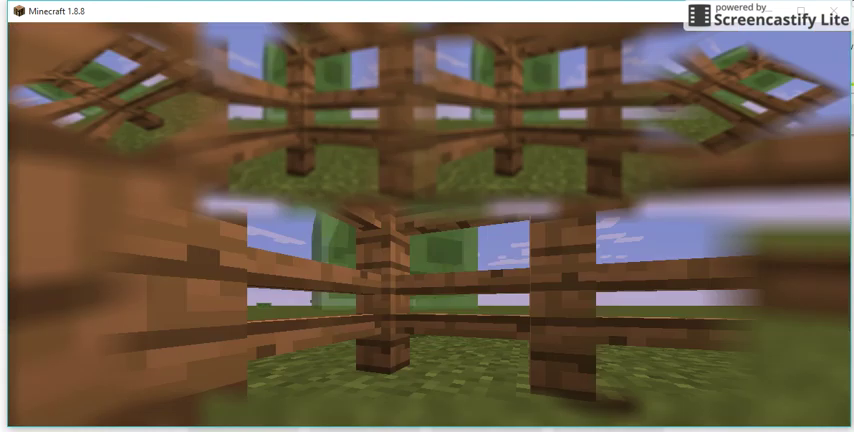
{"action": "key", "text": "F5"}
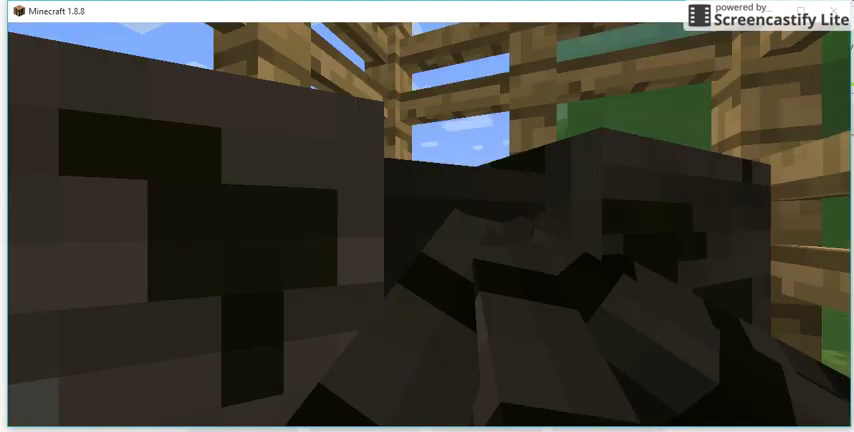
{"action": "key", "text": "F5"}
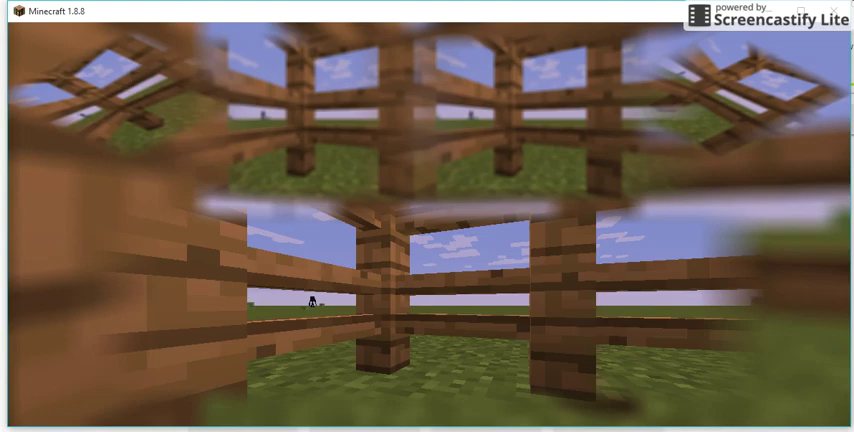
{"action": "key", "text": "Escape"}
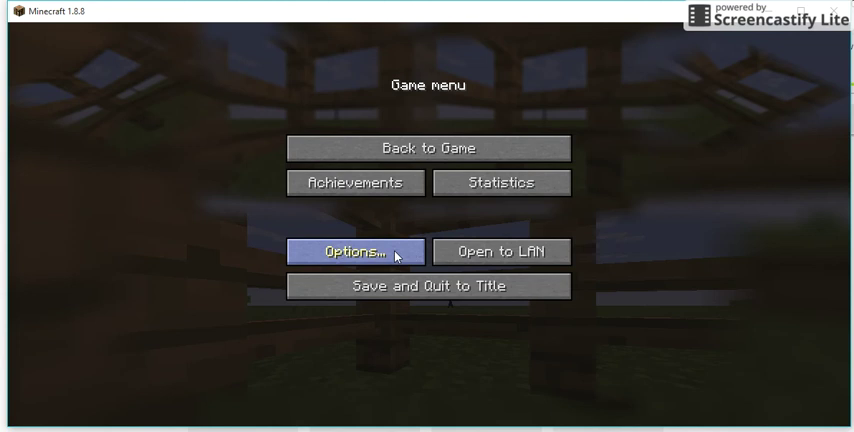
- Open Options and cycle Super Secret Settings through several random shader effects
{"action": "key", "text": "Escape"}
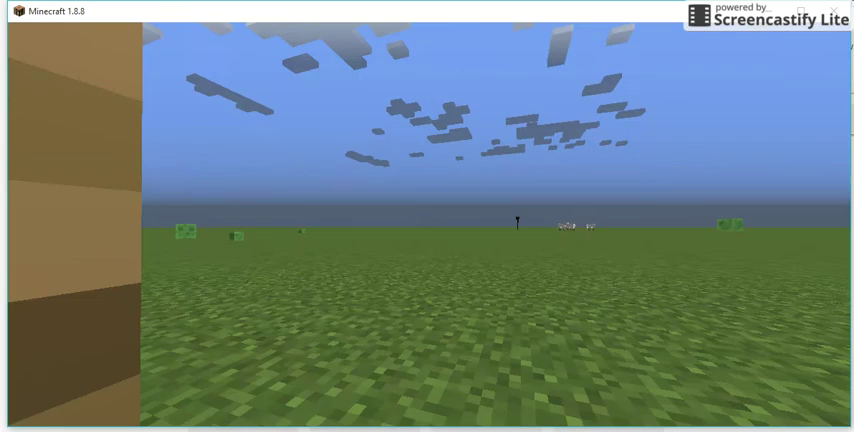
{"action": "key", "text": "Escape"}
{"action": "left_click", "coordinate": [358, 262]}
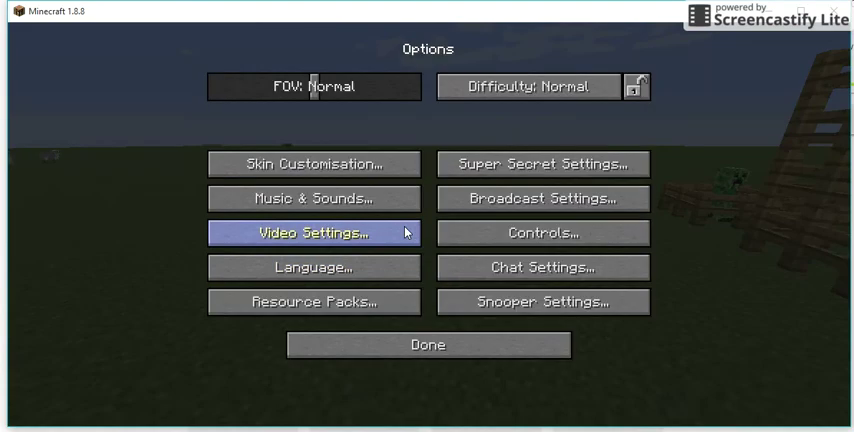
{"action": "left_click", "coordinate": [550, 172]}
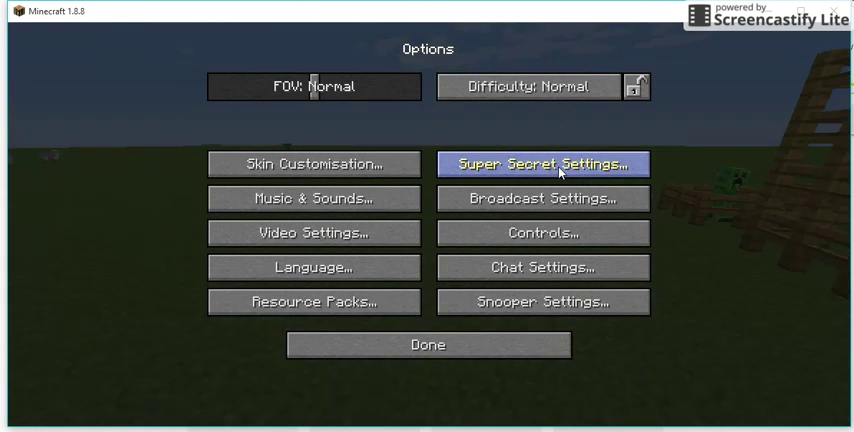
{"action": "left_click", "coordinate": [558, 172]}
{"action": "left_click", "coordinate": [558, 175]}
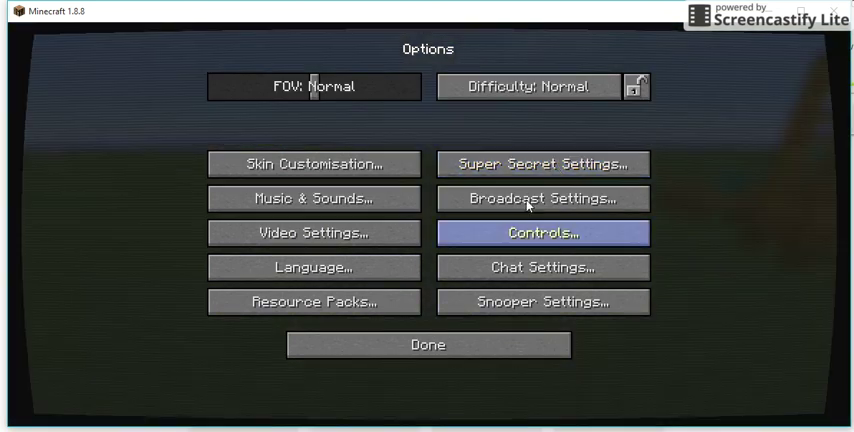
{"action": "left_click", "coordinate": [508, 166]}
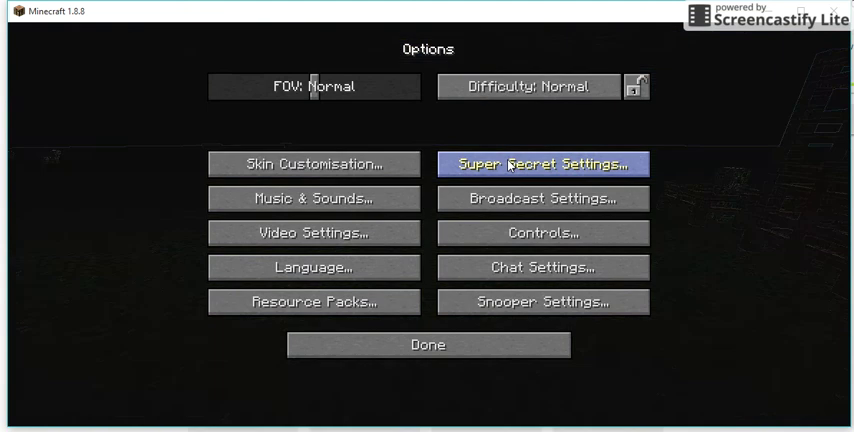
{"action": "left_click", "coordinate": [508, 166]}
{"action": "left_click", "coordinate": [508, 166]}
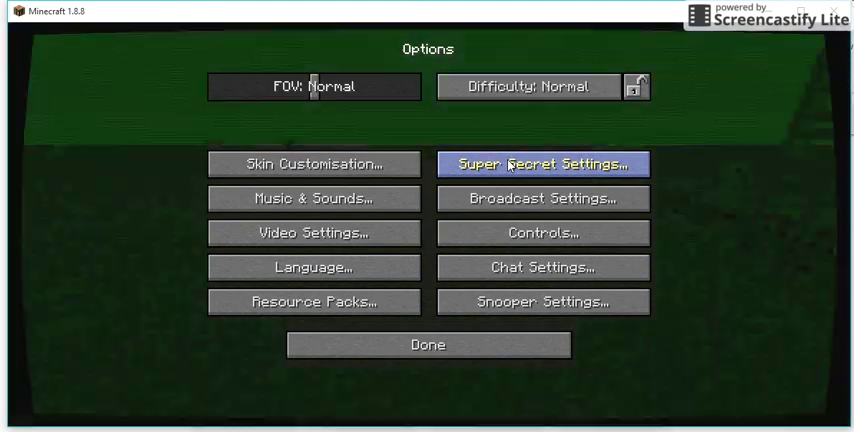
{"action": "left_click", "coordinate": [508, 166]}
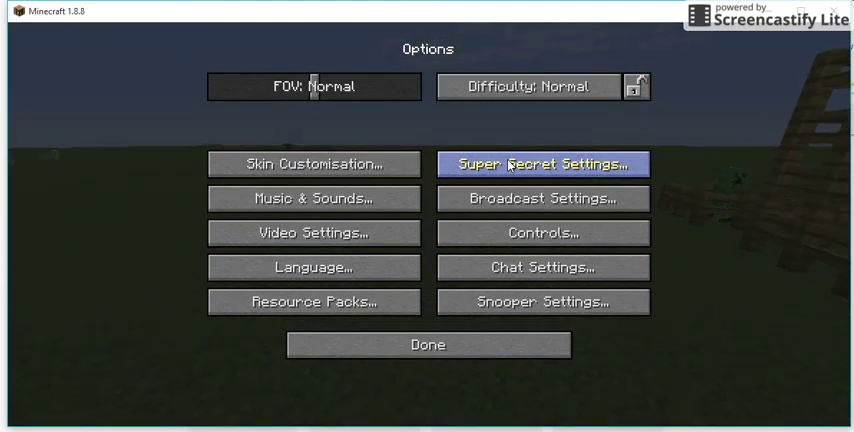
{"action": "left_click", "coordinate": [508, 166]}
{"action": "left_click", "coordinate": [508, 166]}
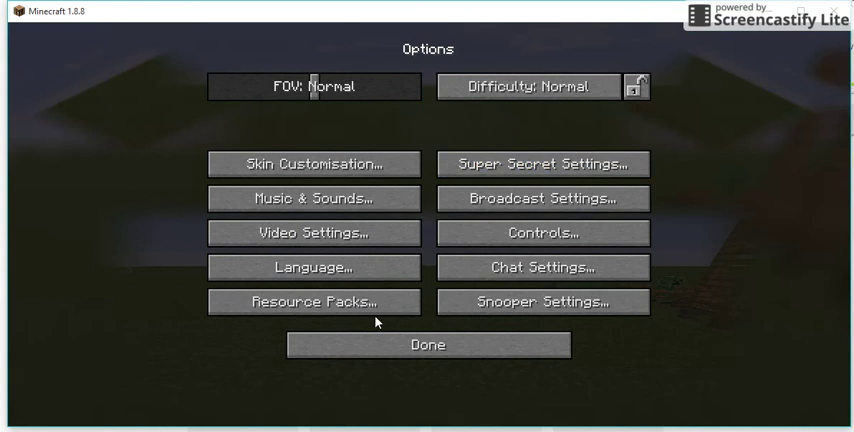
- Circle the fences to view the kaleidoscope shader, then return to normal play
{"action": "left_click", "coordinate": [432, 350]}
{"action": "left_click", "coordinate": [428, 145]}
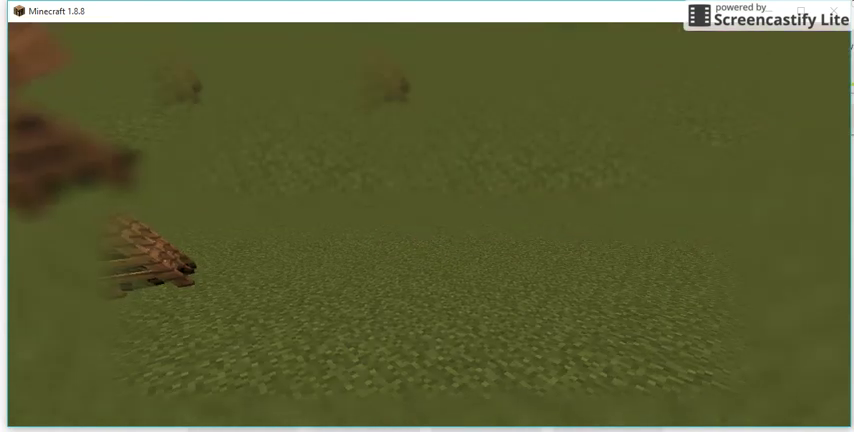
{"action": "key", "text": "w"}
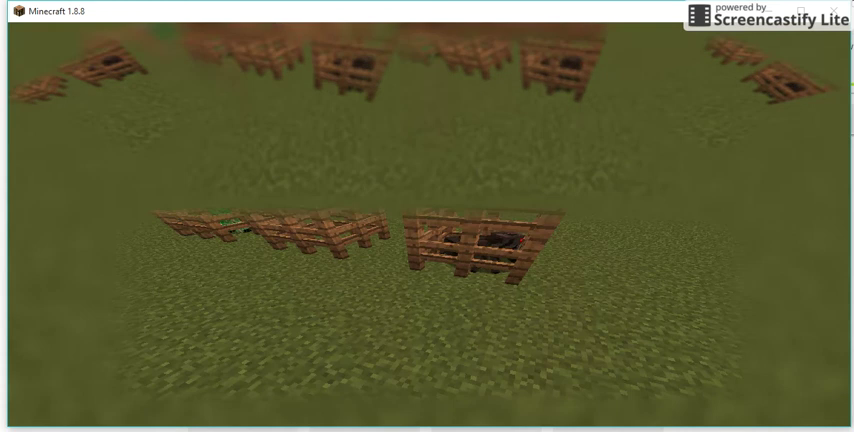
{"action": "key", "text": "w"}
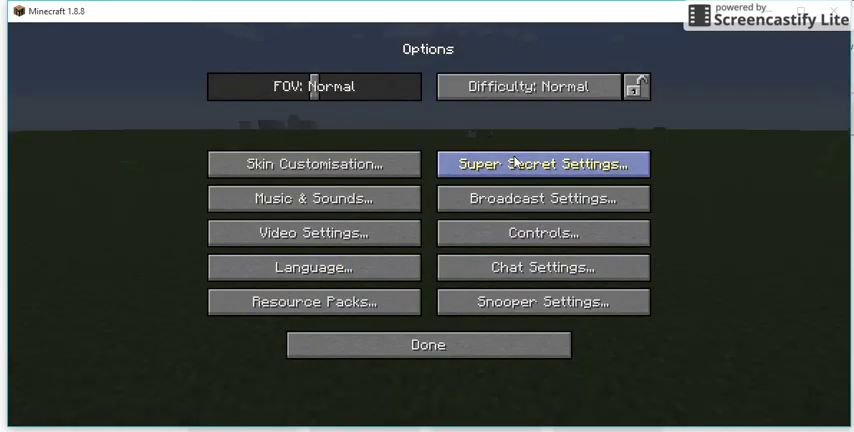
{"action": "left_click", "coordinate": [497, 345]}
{"action": "left_click", "coordinate": [445, 149]}
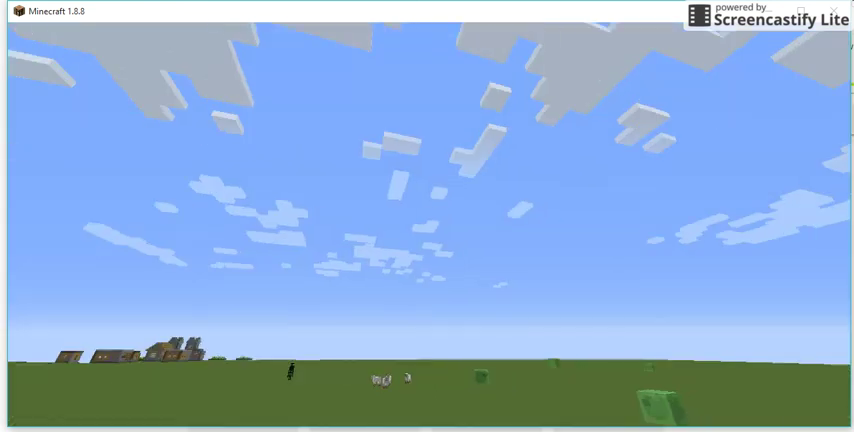
{"action": "key", "text": "Escape"}
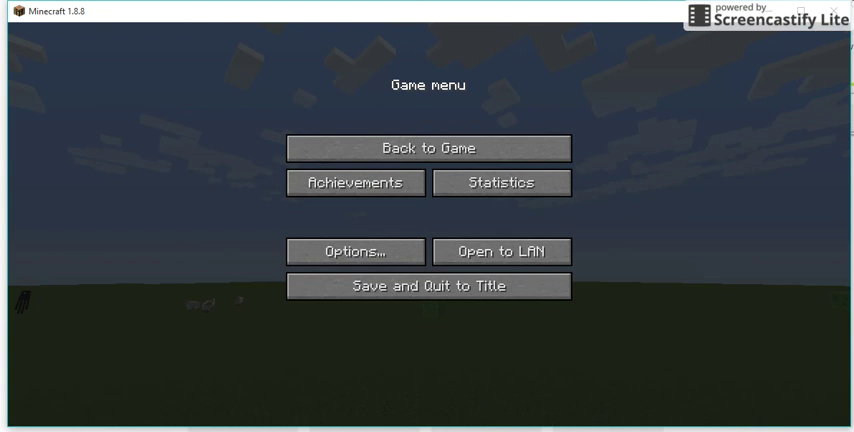
{"action": "left_click", "coordinate": [428, 286]}
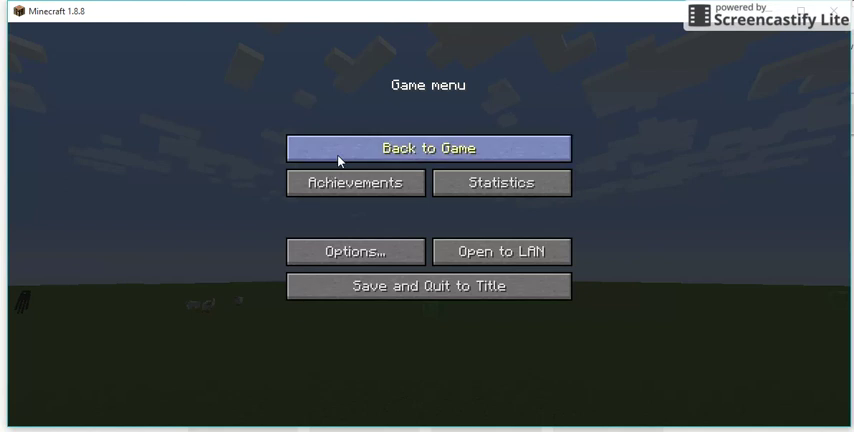
{"action": "left_click", "coordinate": [338, 155]}
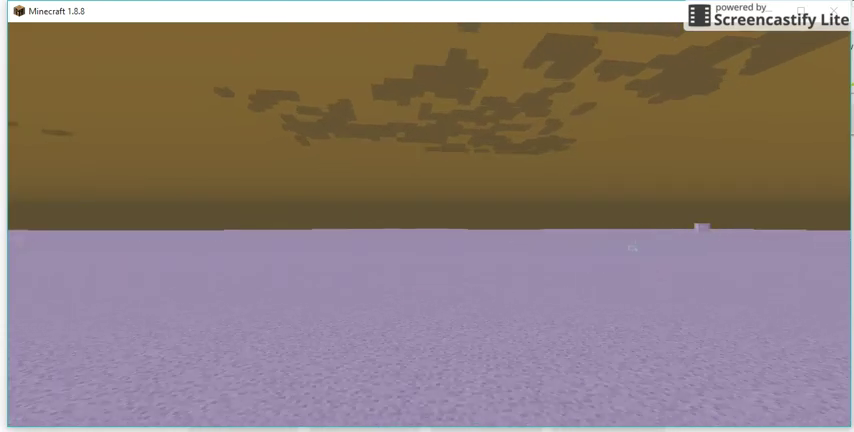
- View the enderman's inverted-colour vision with F5, then leave it with Shift
{"action": "key", "text": "e"}
{"action": "key", "text": "e"}
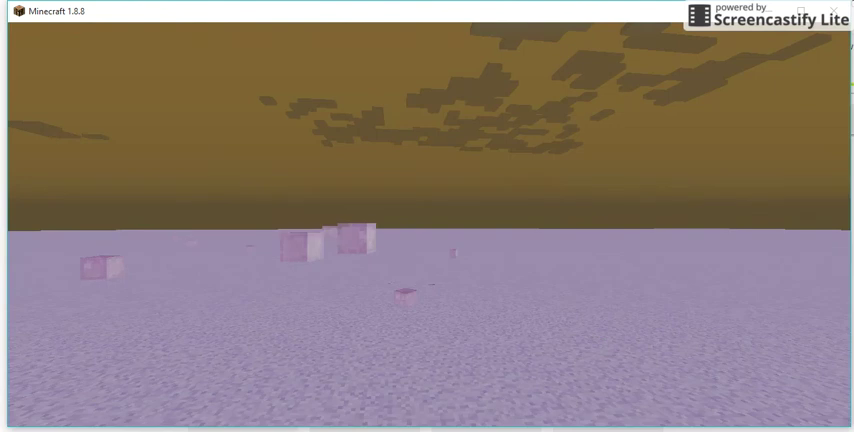
{"action": "key", "text": "F5"}
{"action": "key", "text": "F5"}
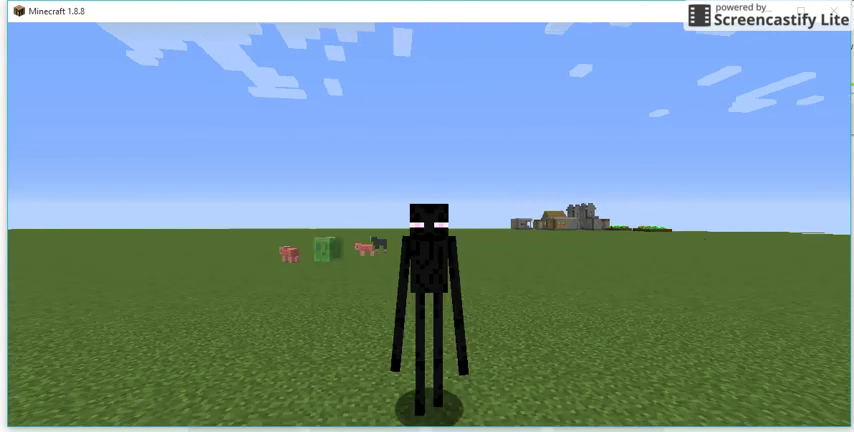
{"action": "key", "text": "F5"}
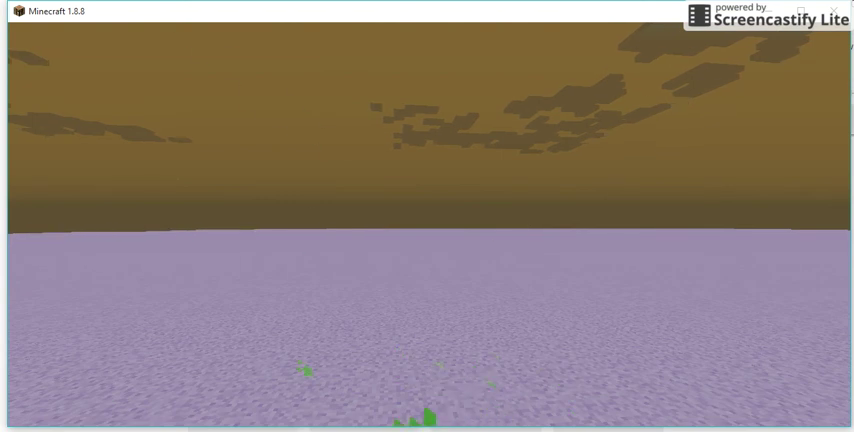
{"action": "key", "text": "shift"}
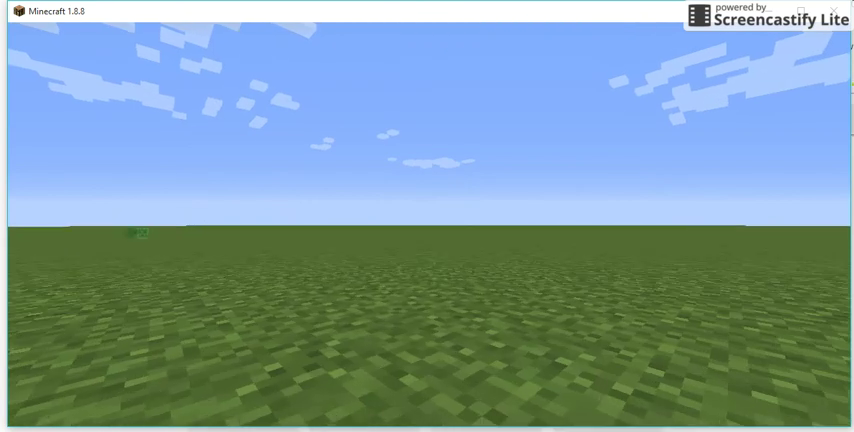
- Run /time set 18000 in chat to make it night, then pause the game
{"action": "key", "text": "e"}
{"action": "key", "text": "e"}
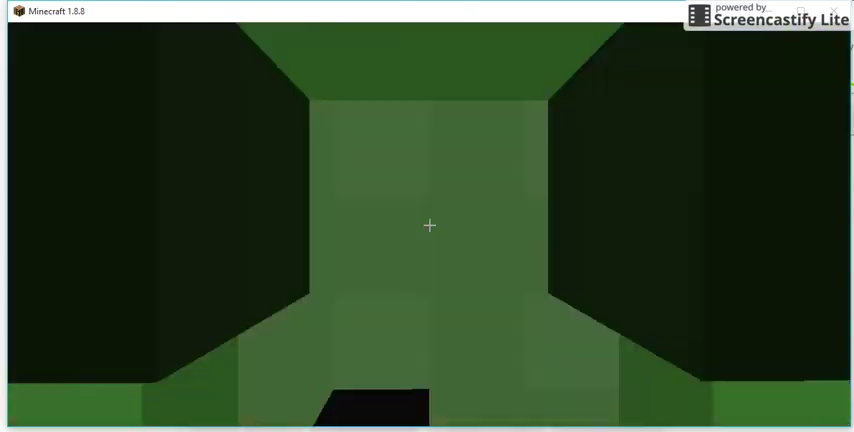
{"action": "key", "text": "e"}
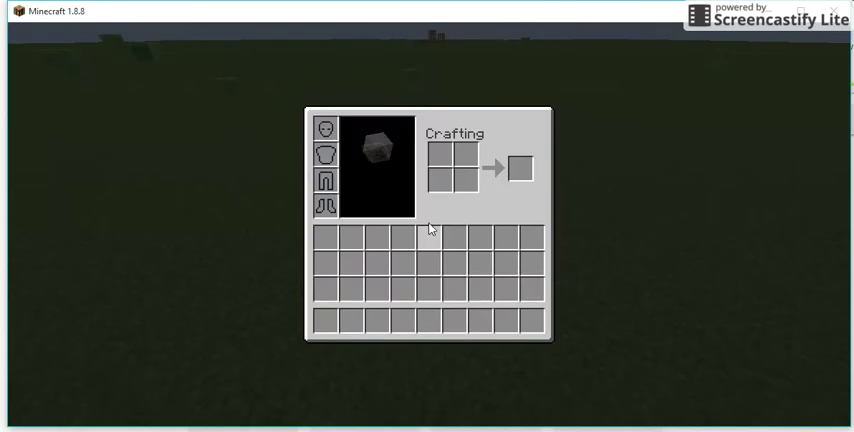
{"action": "key", "text": "Escape"}
{"action": "key", "text": "slash"}
{"action": "type", "text": "/"}
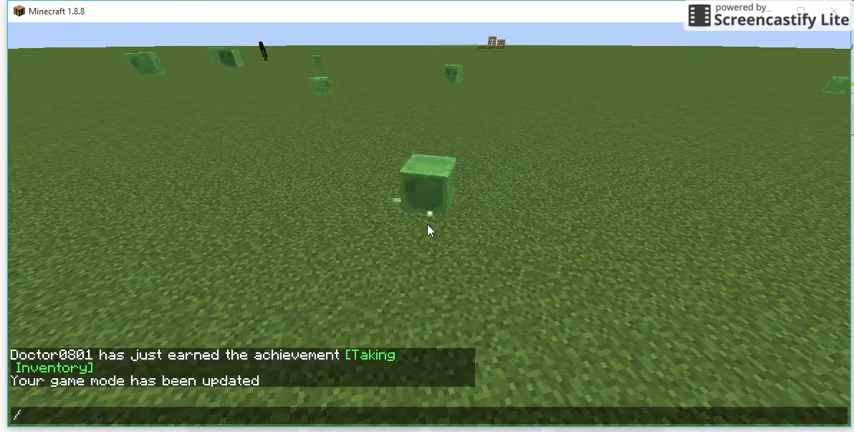
{"action": "type", "text": "set "}
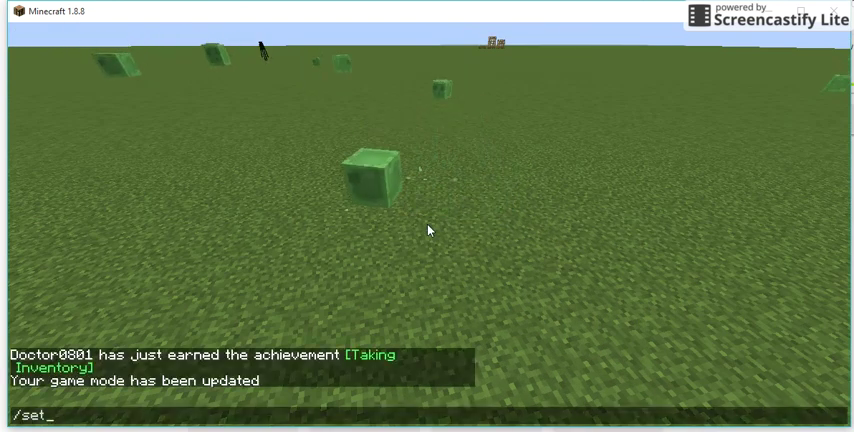
{"action": "type", "text": "time"}
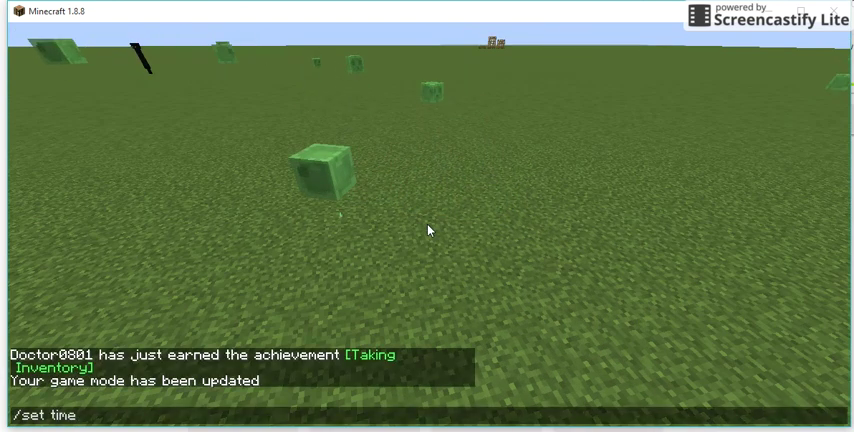
{"action": "type", "text": " nigh"}
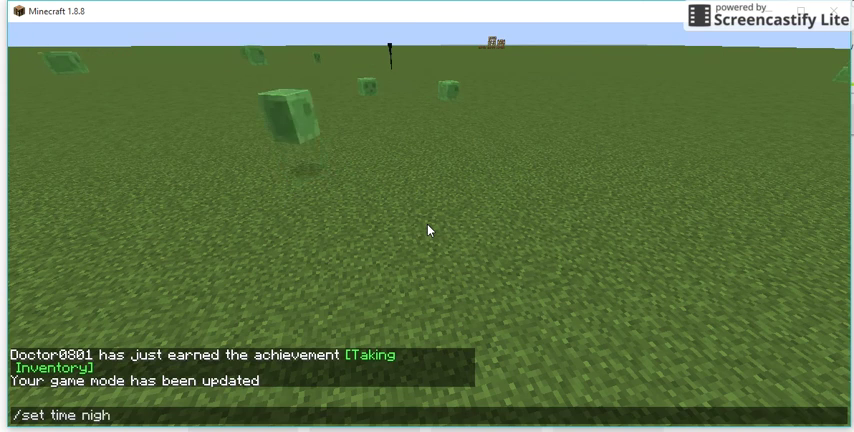
{"action": "type", "text": "t"}
{"action": "key", "text": "Return"}
{"action": "type", "text": "/"}
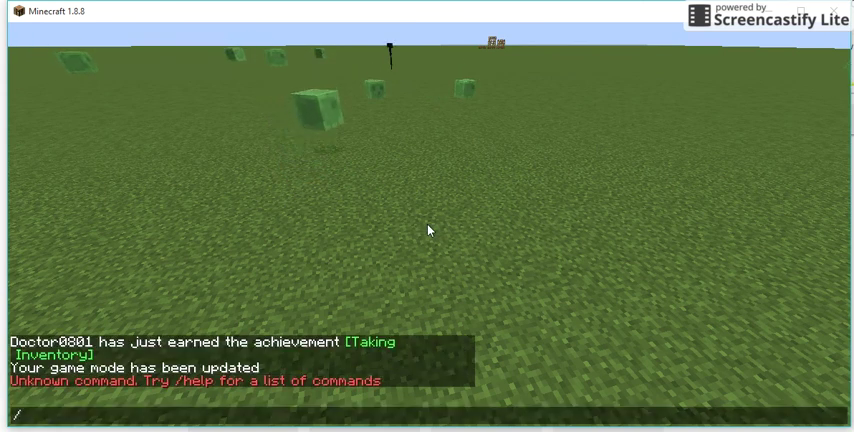
{"action": "type", "text": "time set"}
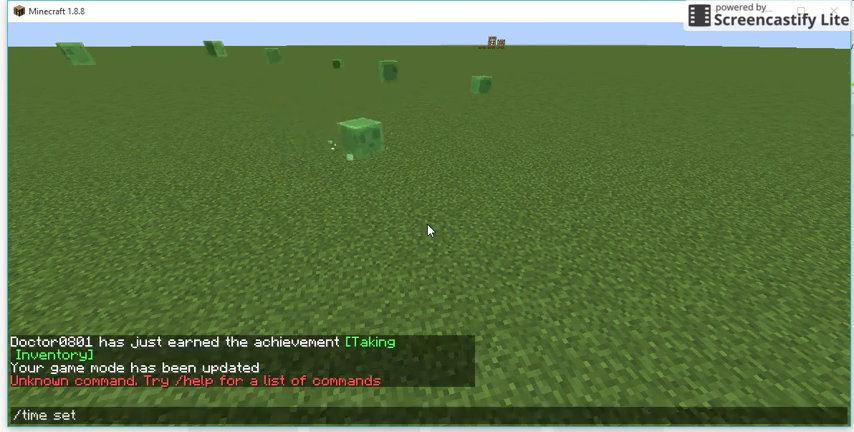
{"action": "type", "text": " 18000"}
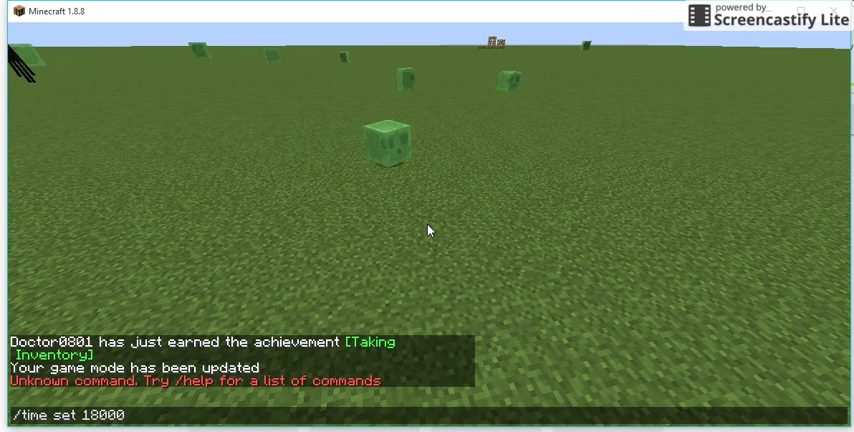
{"action": "key", "text": "Return"}
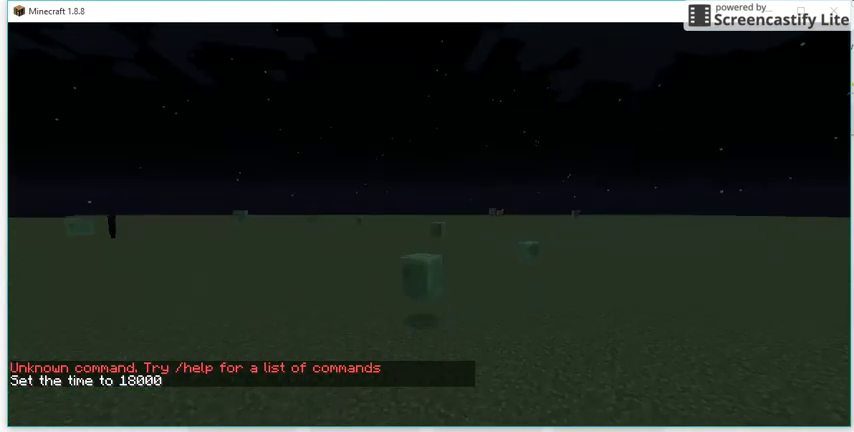
{"action": "key", "text": "Escape"}
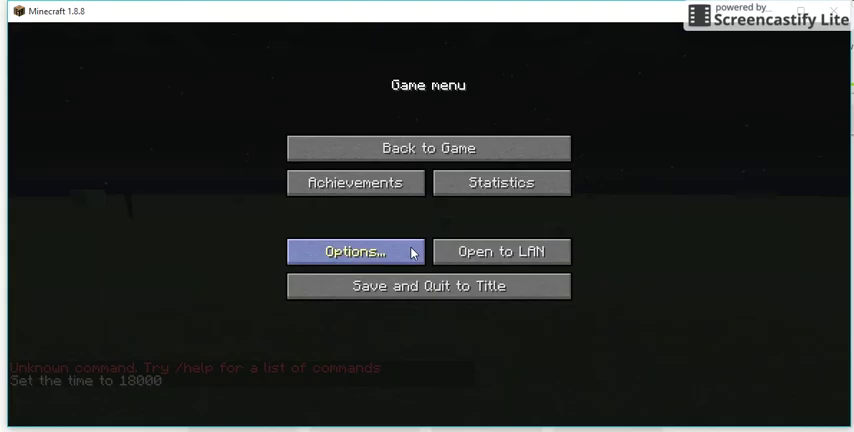
- Leave the game menu and chat, and submit a game mode change command
{"action": "key", "text": "Escape"}
{"action": "type", "text": "/"}
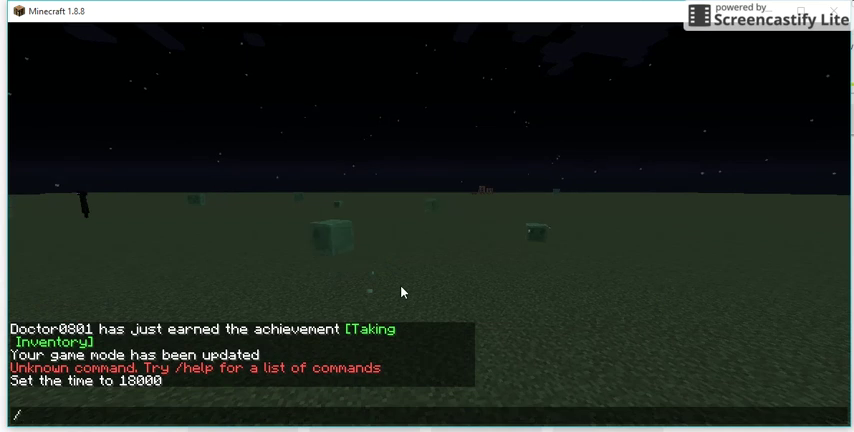
{"action": "key", "text": "Escape"}
{"action": "key", "text": "e"}
{"action": "type", "text": "e"}
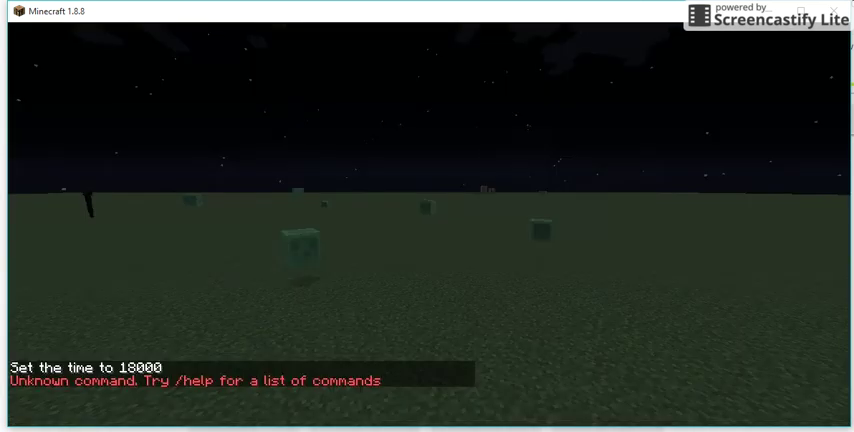
{"action": "type", "text": "/gamemode"}
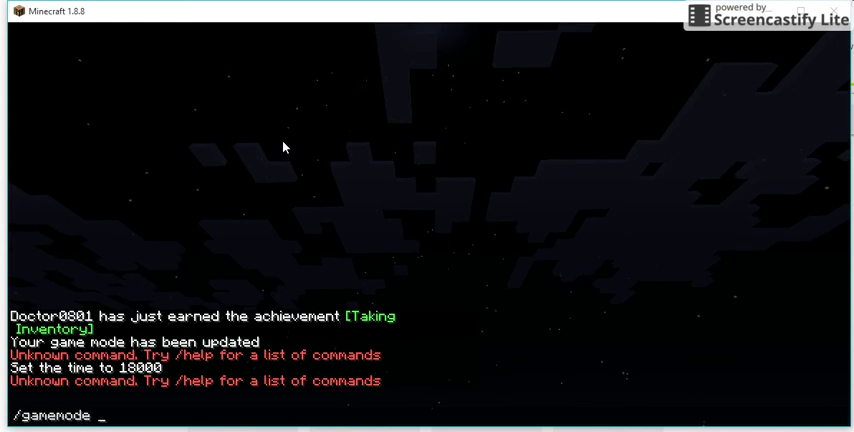
{"action": "type", "text": "0"}
{"action": "key", "text": "Return"}
- Close the creative inventory and run /gamemode 3 for spectator mode
{"action": "key", "text": "e"}
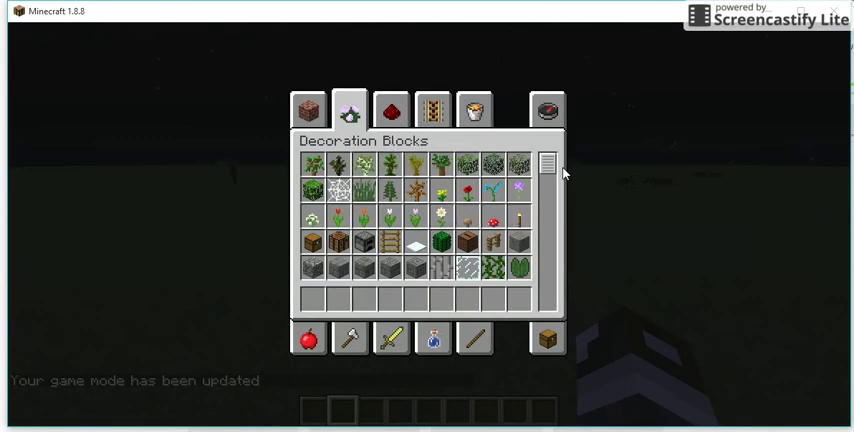
{"action": "key", "text": "Escape"}
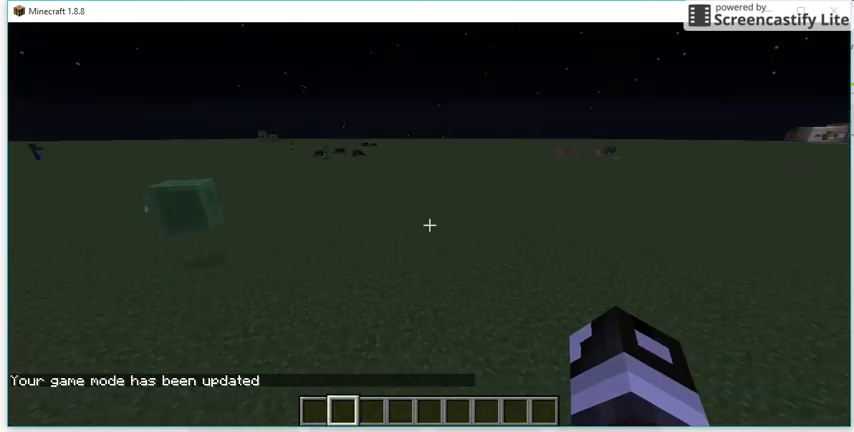
{"action": "key", "text": "slash"}
{"action": "type", "text": "/"}
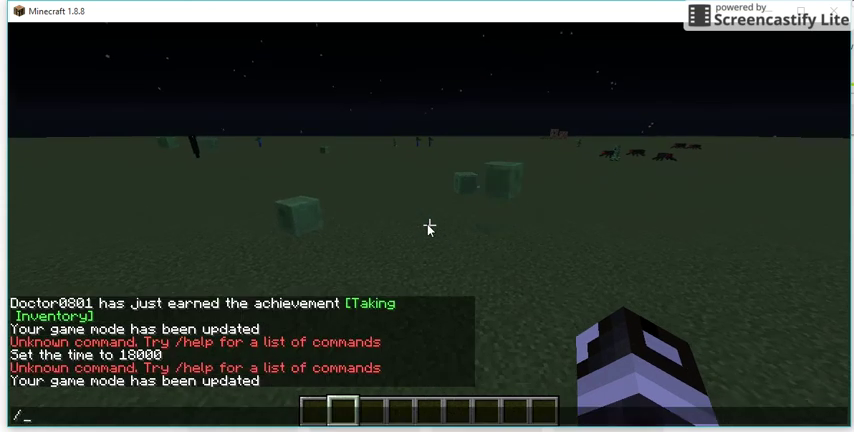
{"action": "type", "text": "gamemode 3"}
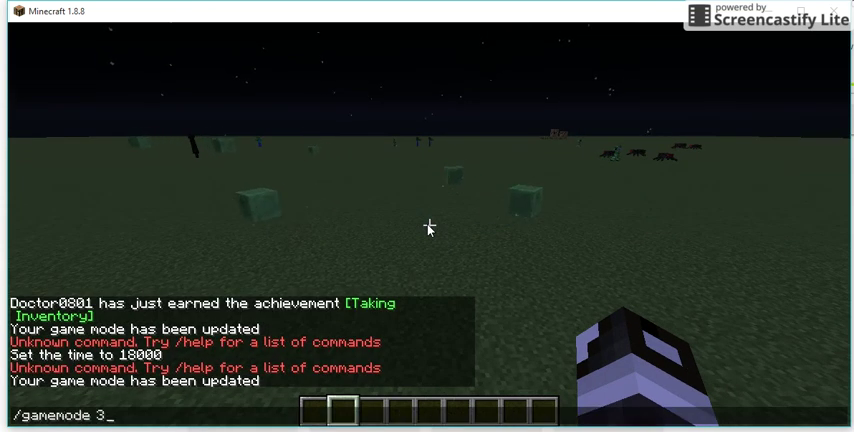
{"action": "key", "text": "Return"}
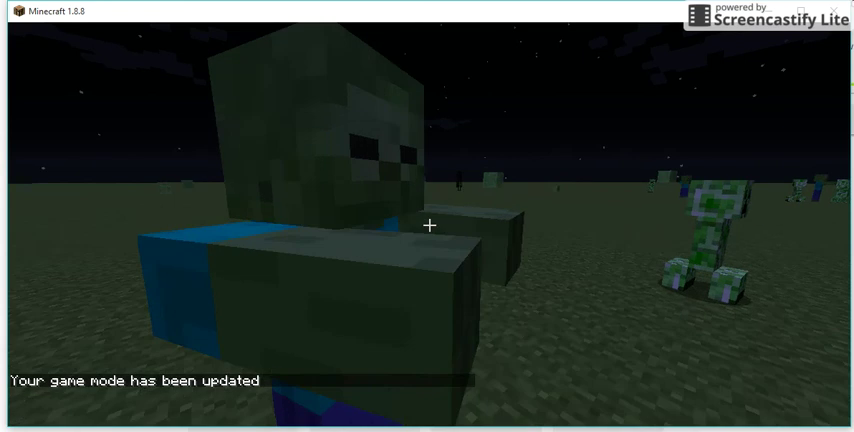
- Spectate a zombie to see the night world through its eyes, then exit
{"action": "left_click", "coordinate": [430, 225]}
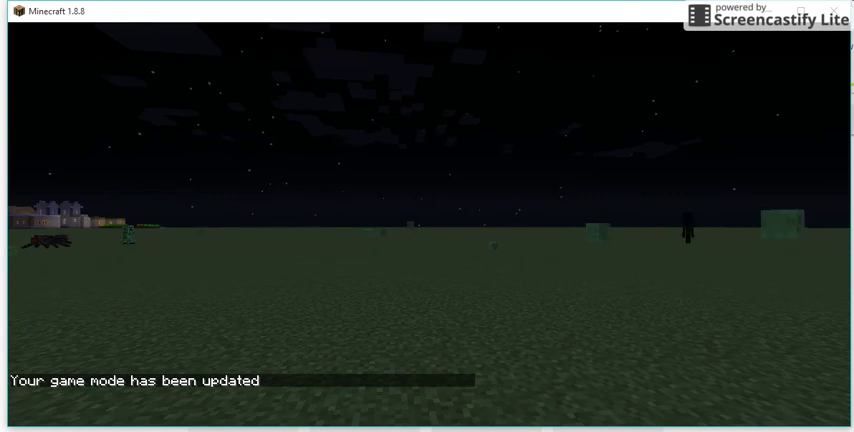
{"action": "key", "text": "e"}
{"action": "key", "text": "Escape"}
{"action": "key", "text": "shift"}
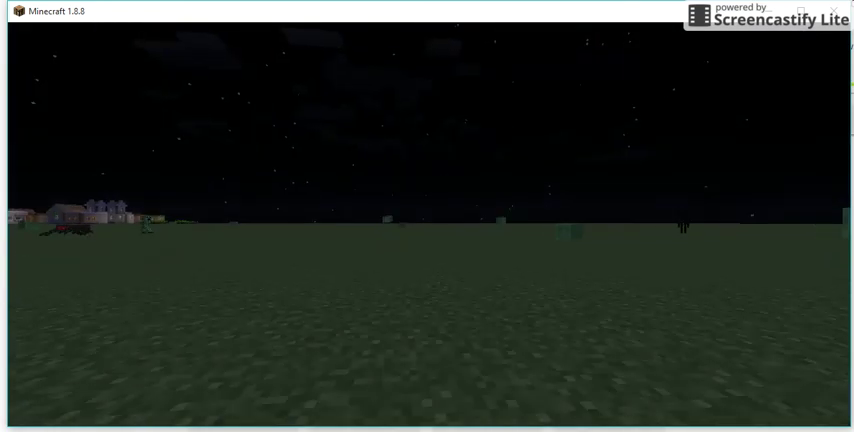
- Check the player inventory and begin entering the /gamemode 1 command
{"action": "key", "text": "e"}
{"action": "key", "text": "e"}
{"action": "key", "text": "e"}
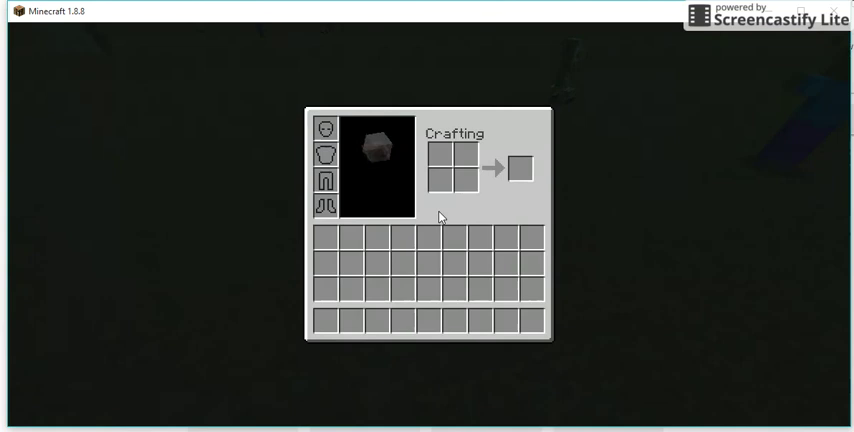
{"action": "key", "text": "Escape"}
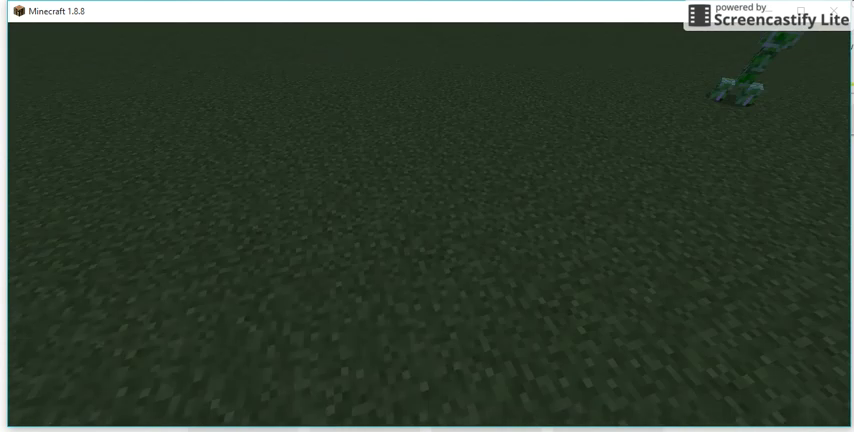
{"action": "key", "text": "slash"}
{"action": "type", "text": "/gamemode"}
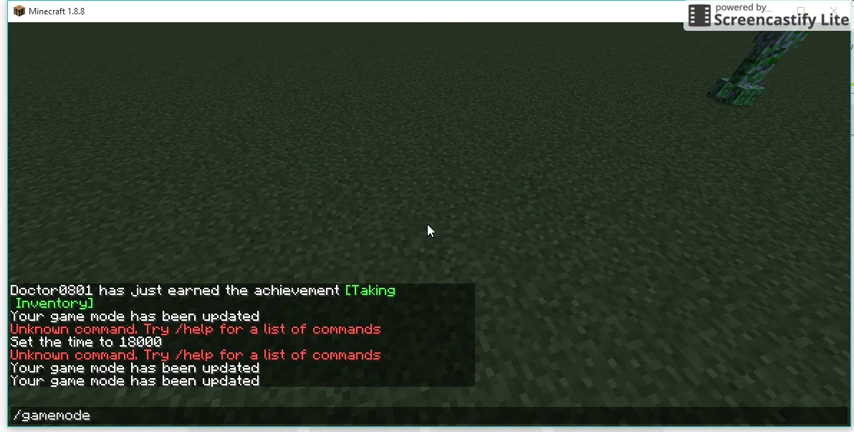
{"action": "type", "text": "1"}
- Return to creative mode and dig a rectangular pit out of the grass
{"action": "key", "text": "Return"}
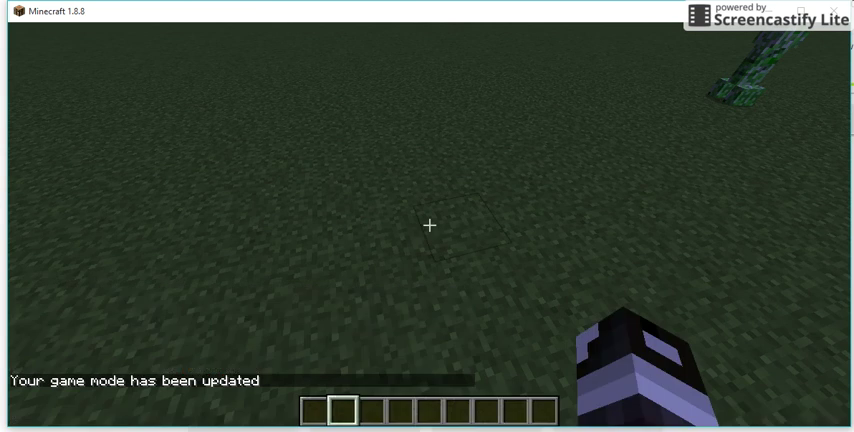
{"action": "key", "text": "e"}
{"action": "key", "text": "e"}
{"action": "left_click", "coordinate": [430, 226]}
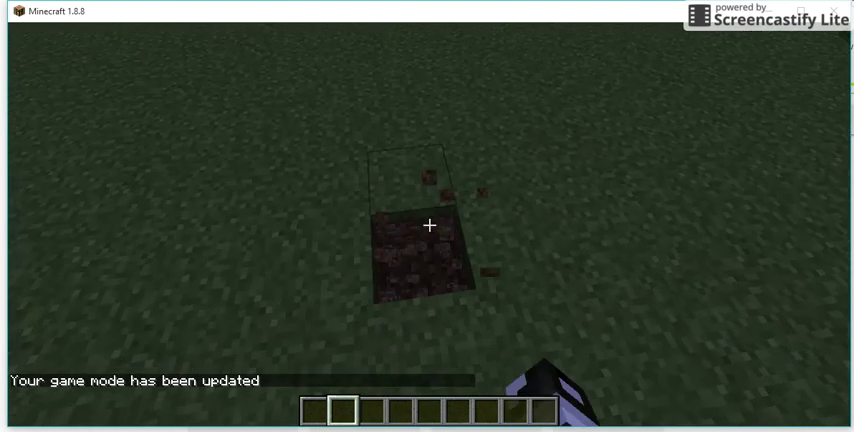
{"action": "left_click", "coordinate": [430, 226]}
{"action": "left_click", "coordinate": [430, 226]}
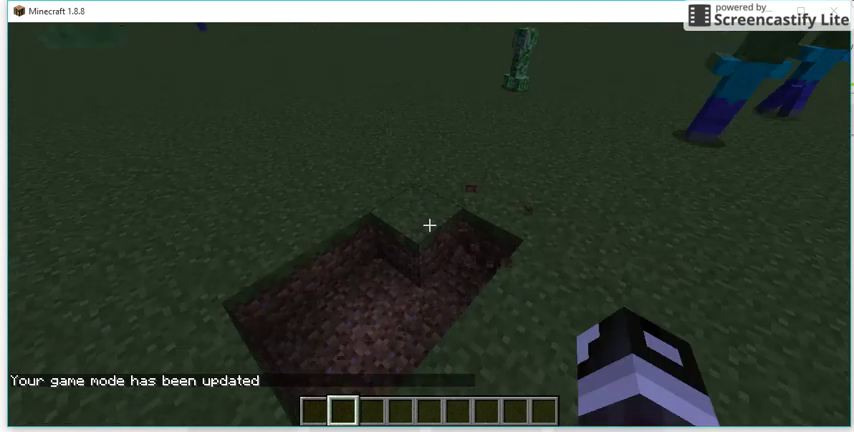
{"action": "left_click", "coordinate": [430, 226]}
{"action": "left_click", "coordinate": [430, 226]}
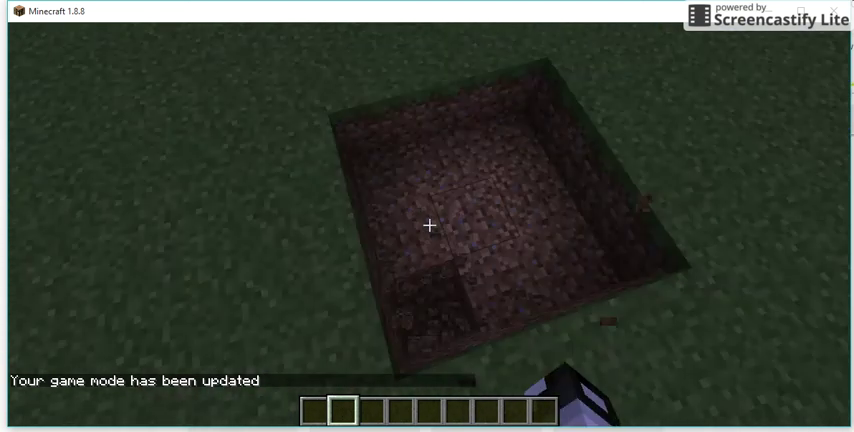
{"action": "left_click", "coordinate": [430, 226]}
{"action": "left_click", "coordinate": [430, 226]}
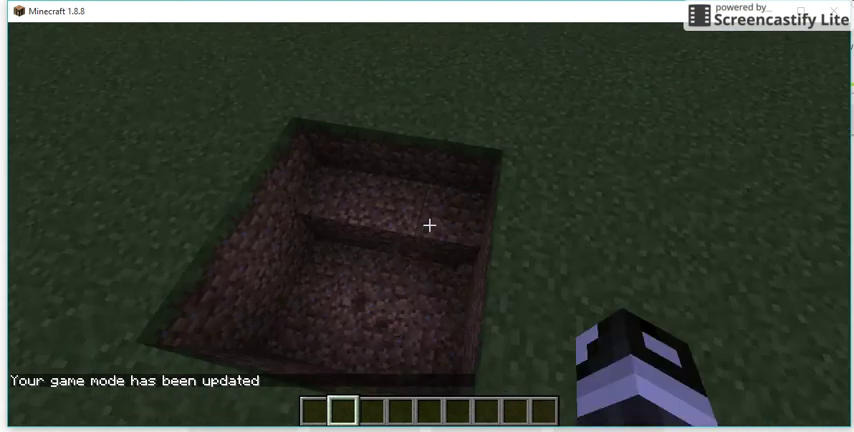
{"action": "left_click", "coordinate": [430, 226]}
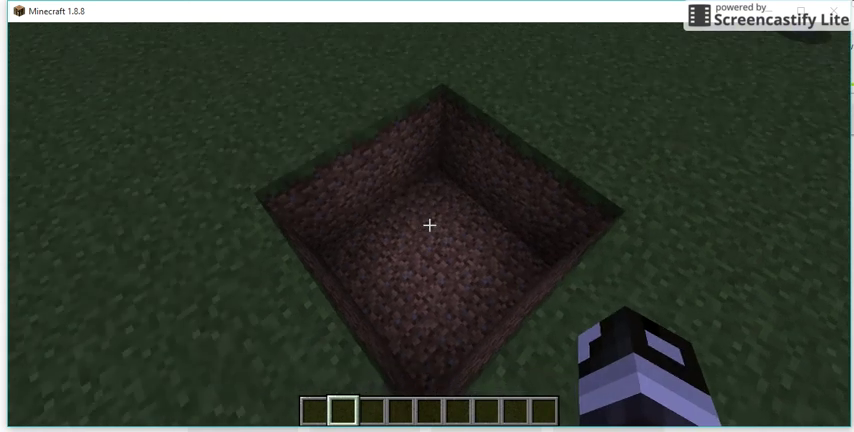
- Place three bedrock blocks on the pit floor
{"action": "right_click", "coordinate": [430, 226]}
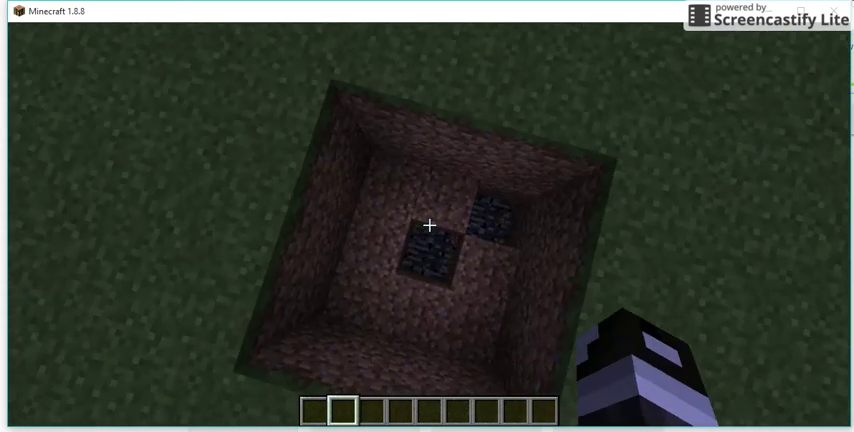
{"action": "right_click", "coordinate": [430, 226]}
{"action": "right_click", "coordinate": [430, 226]}
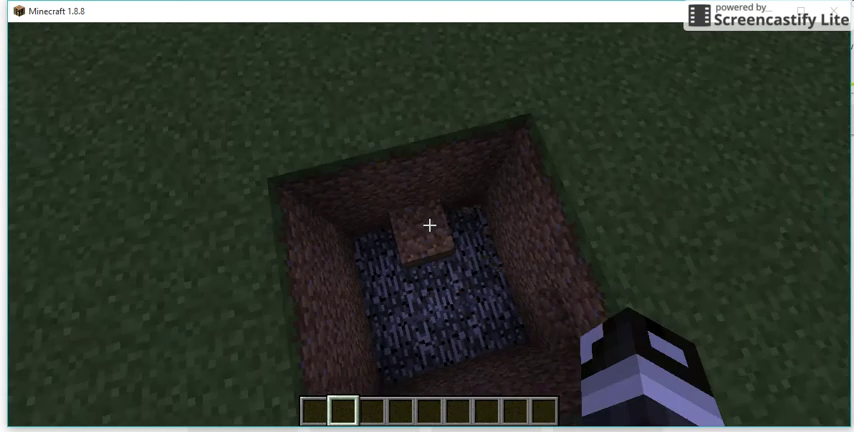
{"action": "key", "text": "e"}
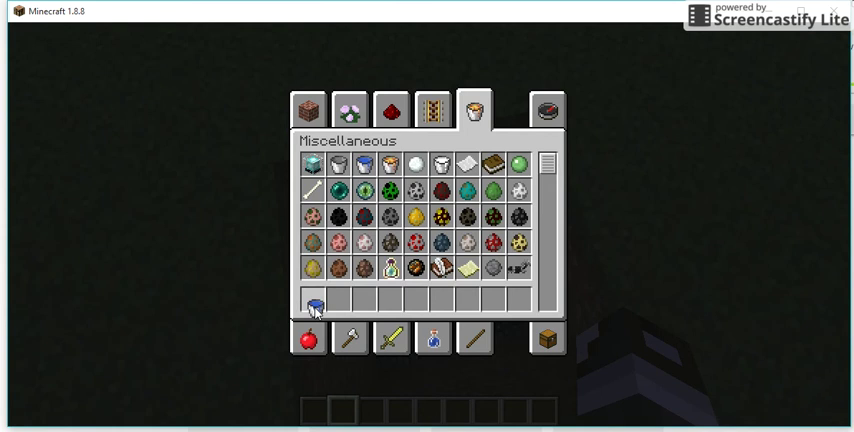
- Add a water bucket and stone to the hotbar and hold the stone
{"action": "key", "text": "e"}
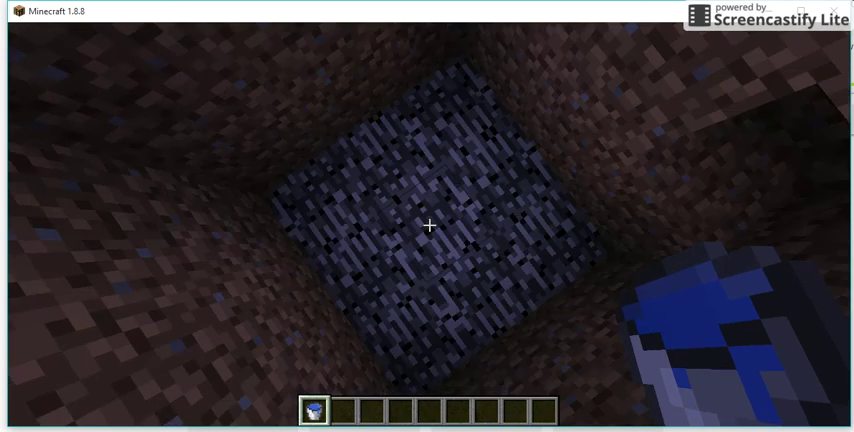
{"action": "key", "text": "e"}
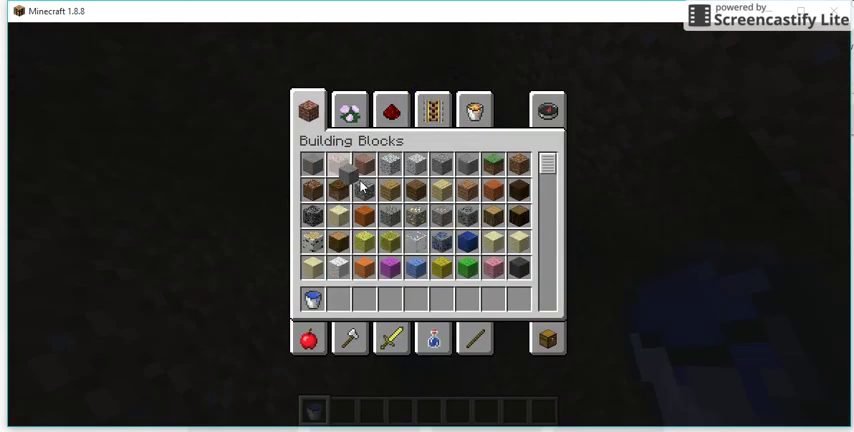
{"action": "key", "text": "Escape"}
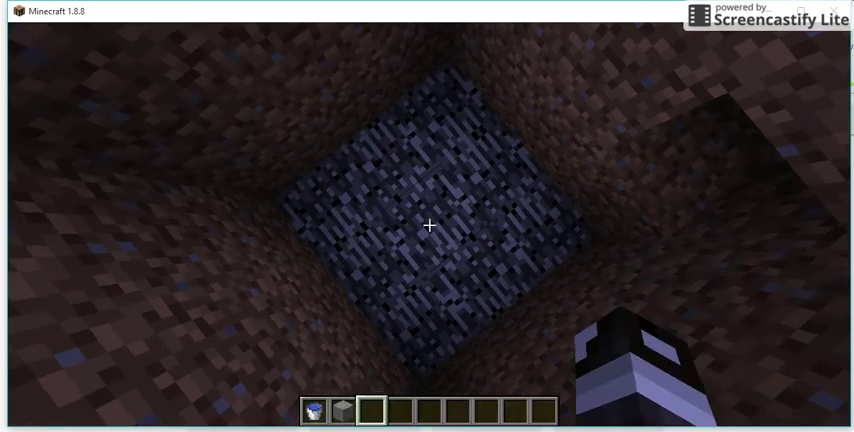
{"action": "key", "text": "2"}
- Rise out of the pit and pour the water bucket into it
{"action": "key", "text": "space"}
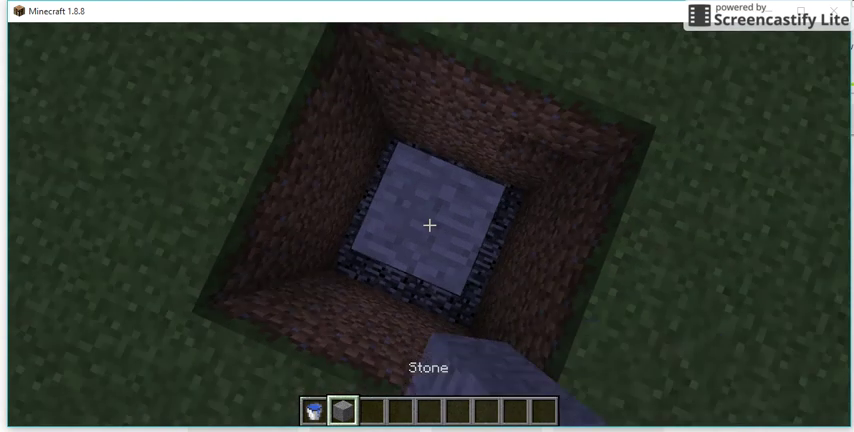
{"action": "key", "text": "1"}
{"action": "right_click", "coordinate": [429, 226]}
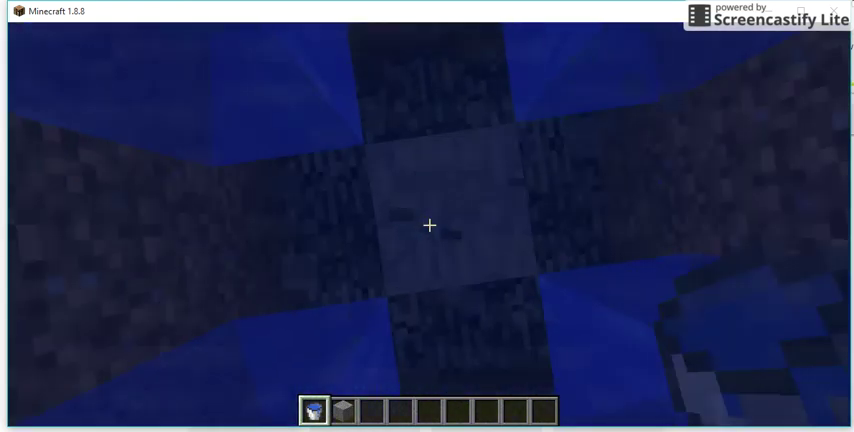
{"action": "key", "text": "space"}
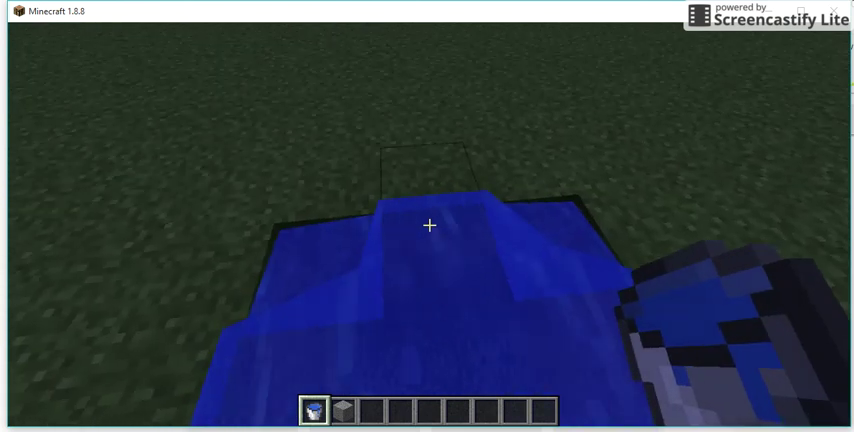
{"action": "key", "text": "e"}
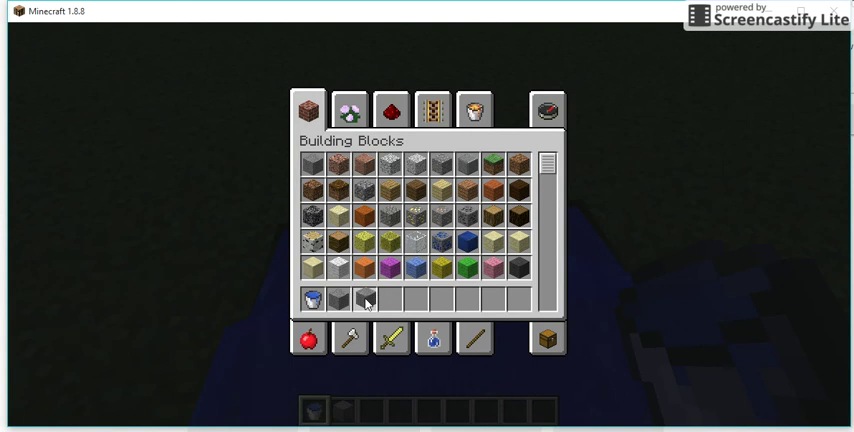
- Place and remove stone blocks at the pool edge, then reselect the water bucket
{"action": "key", "text": "Escape"}
{"action": "key", "text": "2"}
{"action": "right_click", "coordinate": [429, 226]}
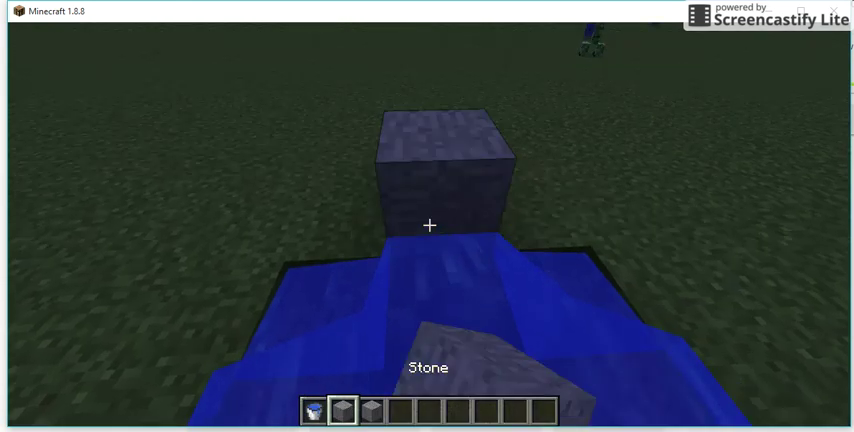
{"action": "left_click", "coordinate": [429, 226]}
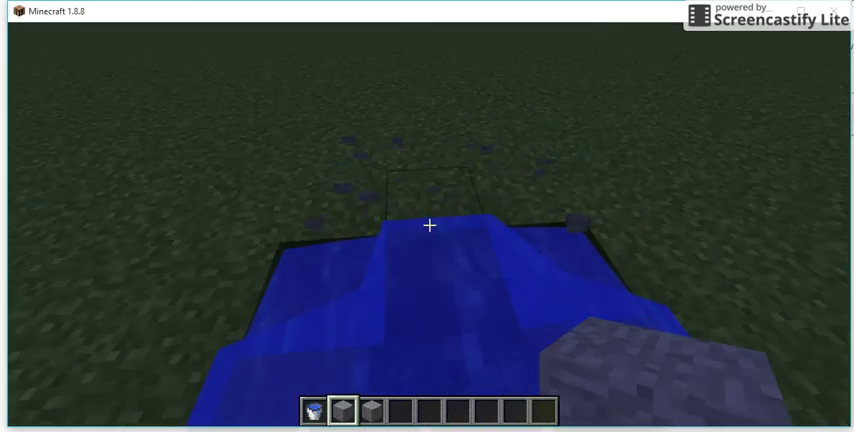
{"action": "right_click", "coordinate": [429, 226]}
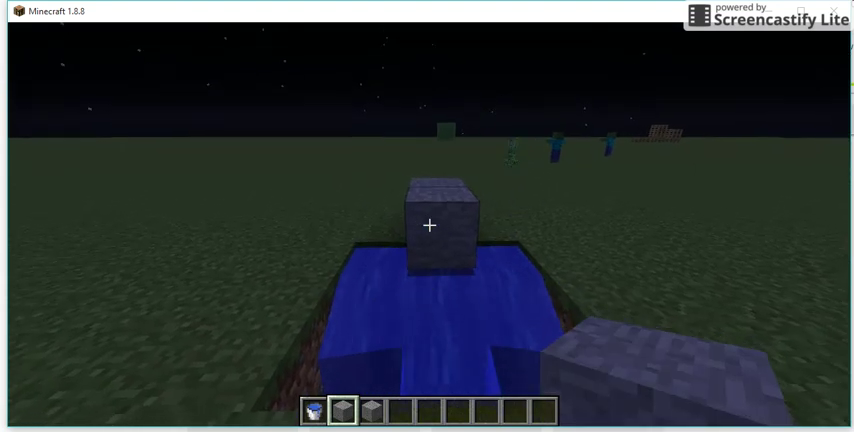
{"action": "left_click", "coordinate": [429, 226]}
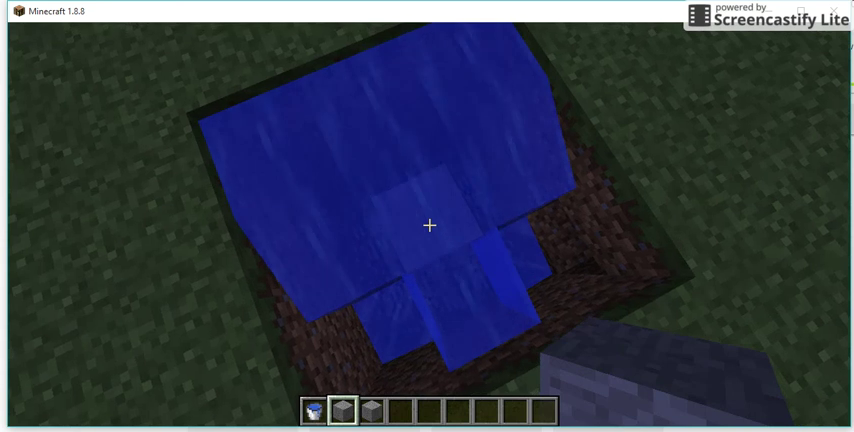
{"action": "key", "text": "1"}
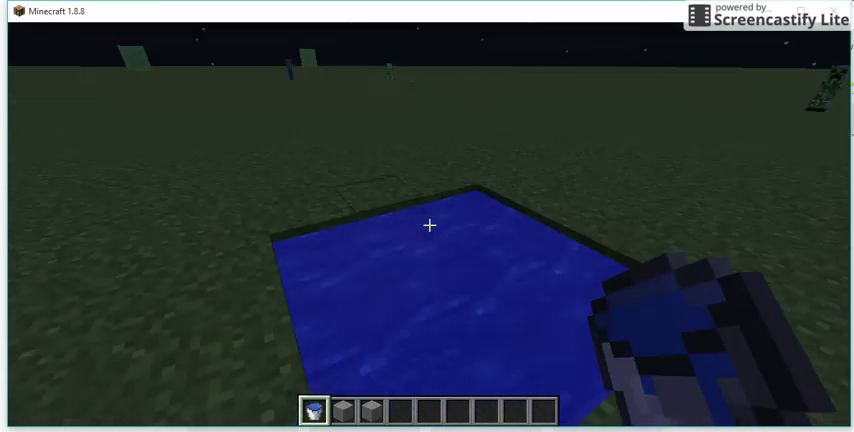
{"action": "key", "text": "e"}
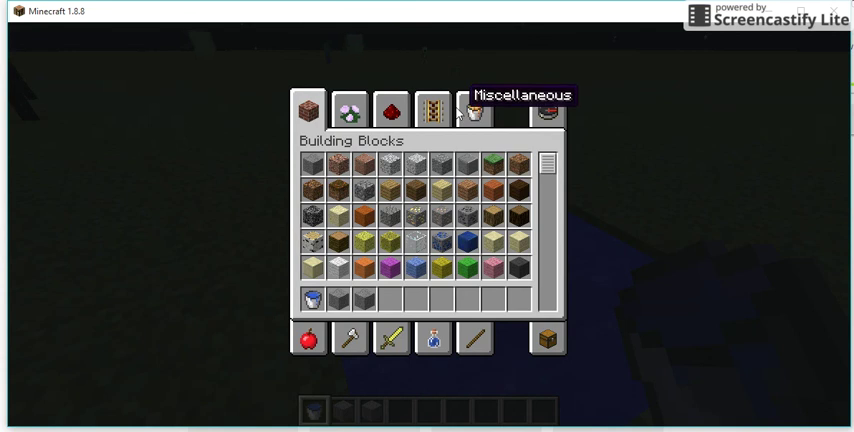
- Pick items from the Miscellaneous tab and submit a game mode change command
{"action": "left_click", "coordinate": [474, 110]}
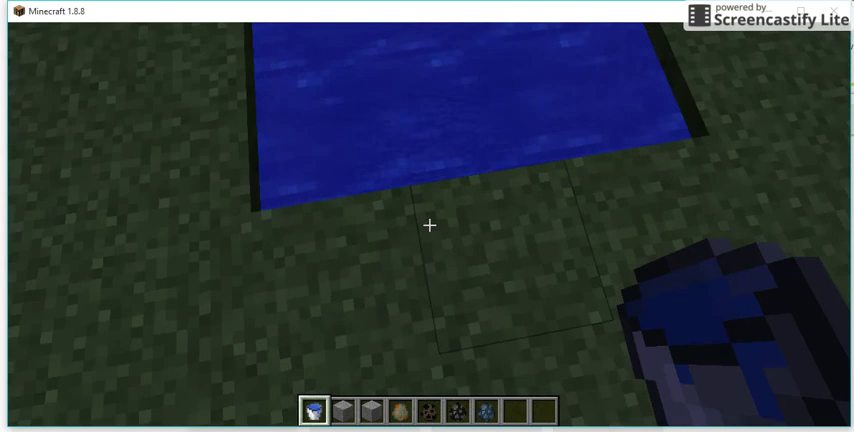
{"action": "key", "text": "7"}
{"action": "type", "text": "9"}
{"action": "type", "text": "/gamem"}
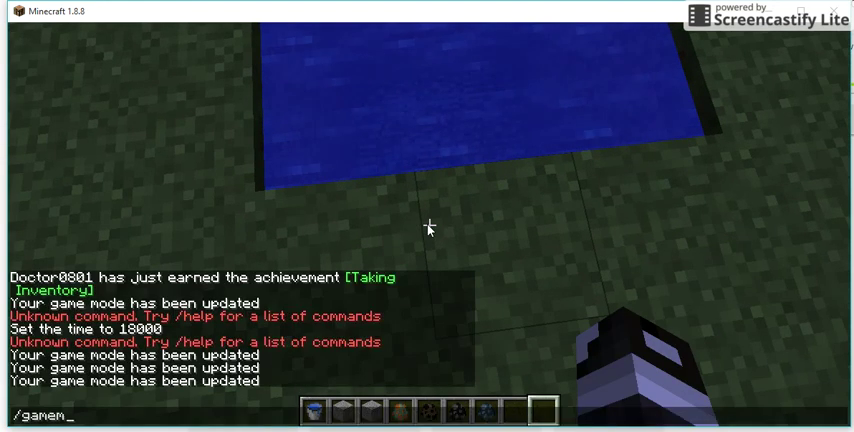
{"action": "type", "text": " 1"}
{"action": "key", "text": "Return"}
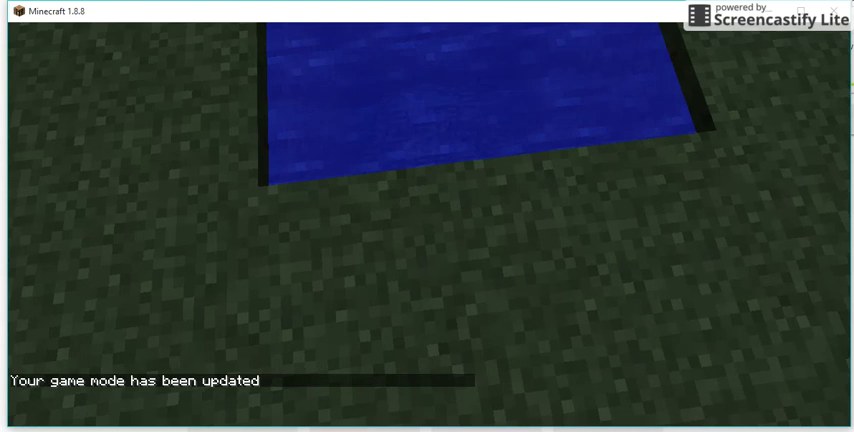
{"action": "key", "text": "e"}
{"action": "key", "text": "e"}
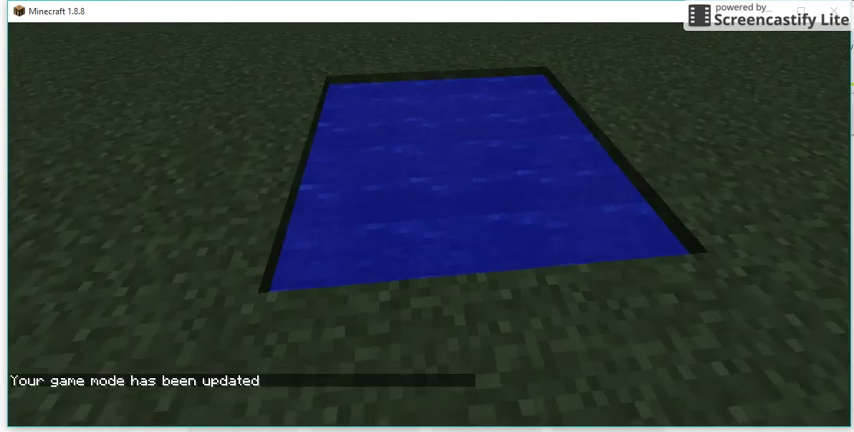
{"action": "key", "text": "e"}
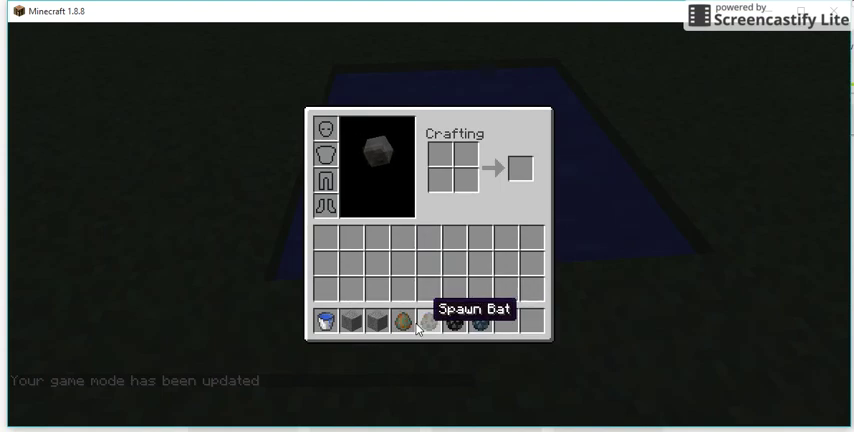
{"action": "key", "text": "e"}
{"action": "key", "text": "1"}
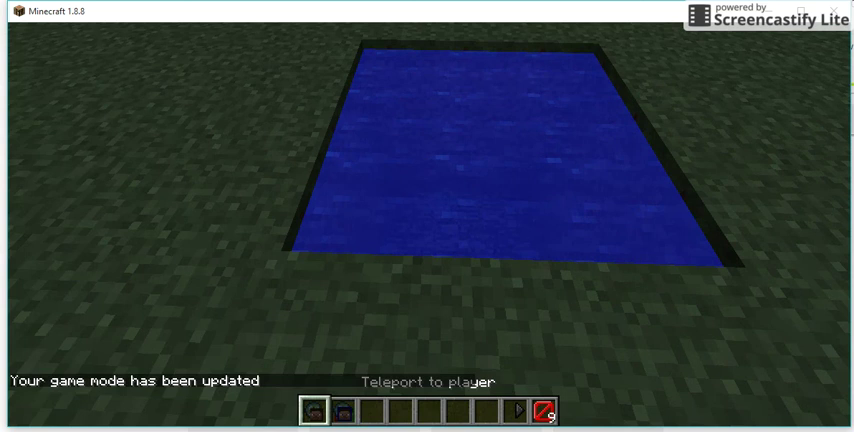
- Run /gamemode 1 and spawn a Guardian into the water pit
{"action": "key", "text": "slash"}
{"action": "type", "text": "/gam"}
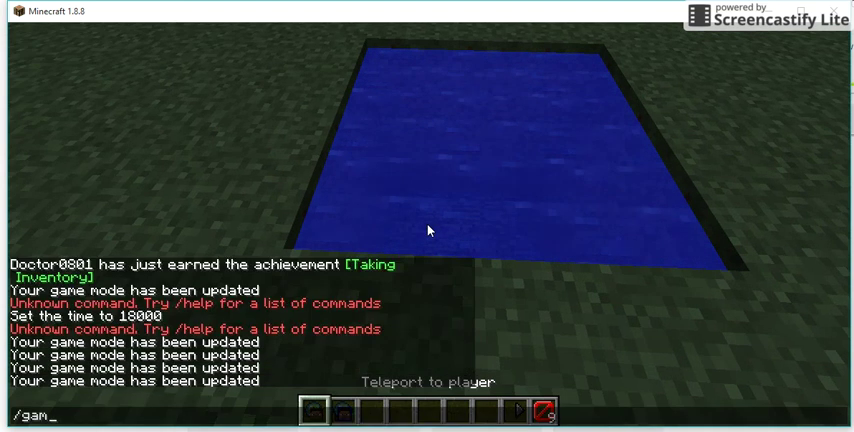
{"action": "type", "text": "emode "}
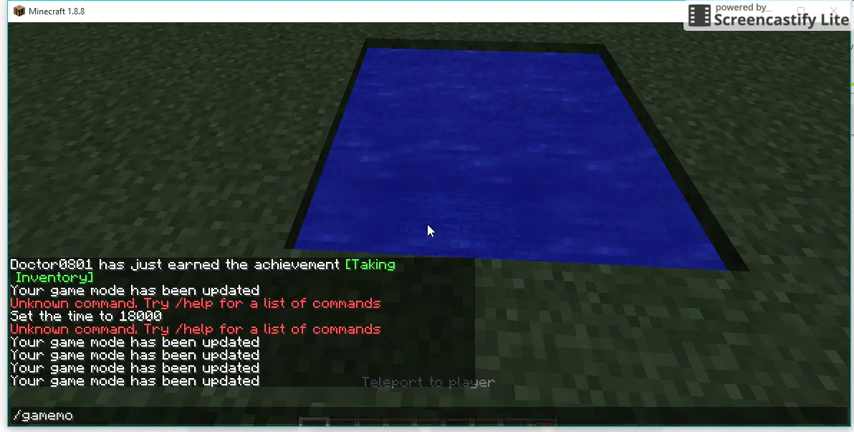
{"action": "type", "text": "1"}
{"action": "key", "text": "Return"}
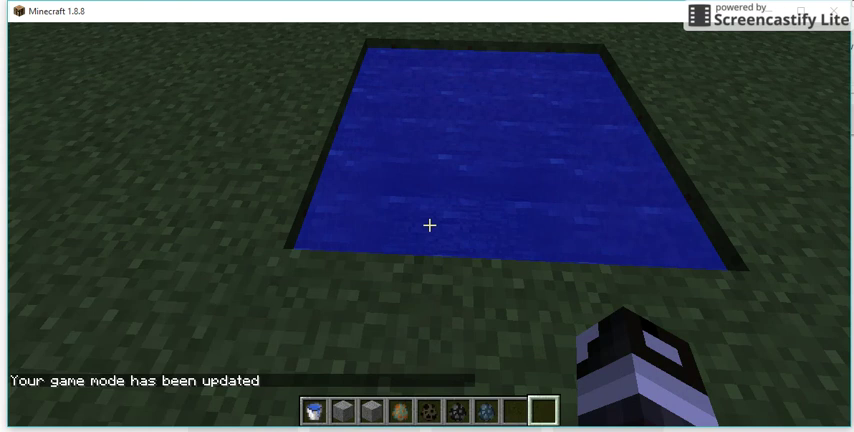
{"action": "scroll", "coordinate": [429, 231], "scroll_direction": "down", "scroll_amount": 4}
{"action": "scroll", "coordinate": [429, 226], "scroll_direction": "up", "scroll_amount": 1}
{"action": "right_click", "coordinate": [429, 226]}
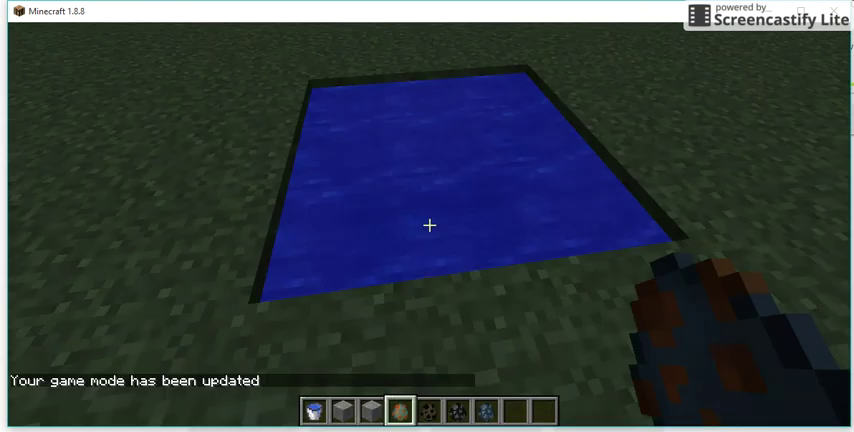
{"action": "key", "text": "w"}
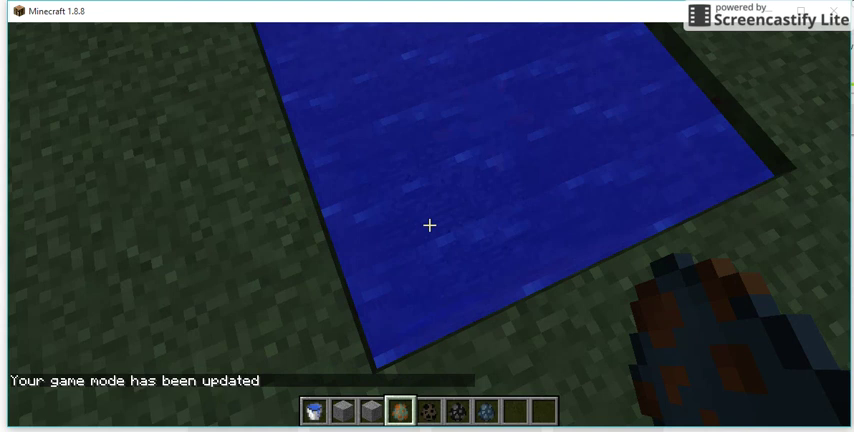
{"action": "key", "text": "slash"}
{"action": "type", "text": "/gamemode 3"}
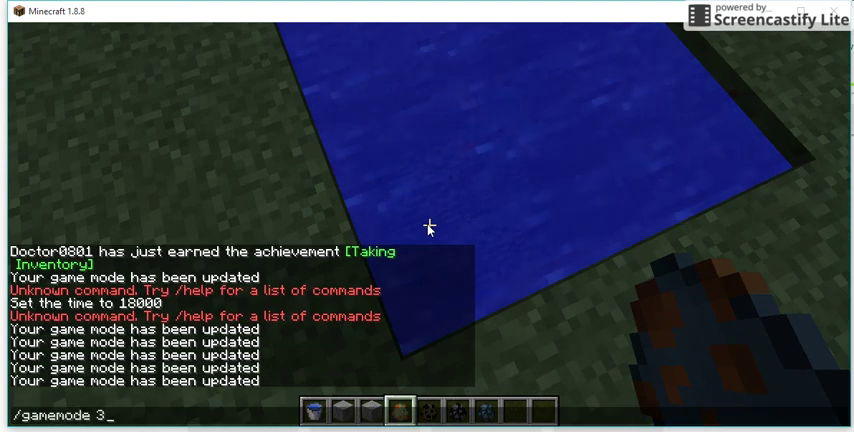
- Enter spectator mode and dive through the pool past the guardian
{"action": "key", "text": "Return"}
{"action": "key", "text": "space"}
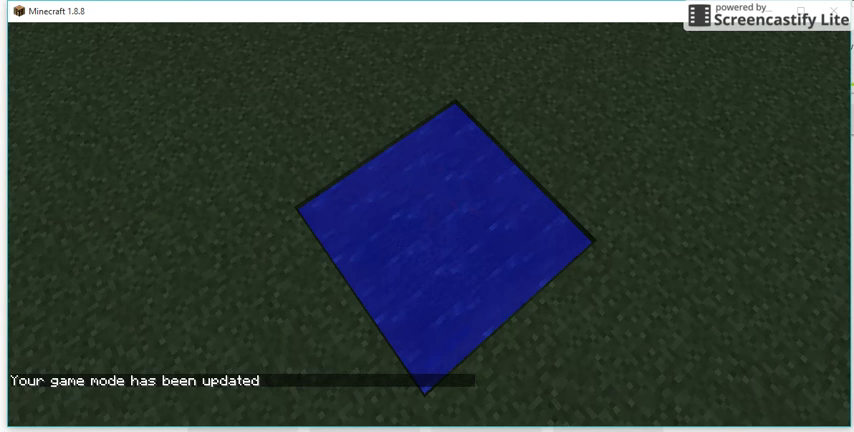
{"action": "key", "text": "shift"}
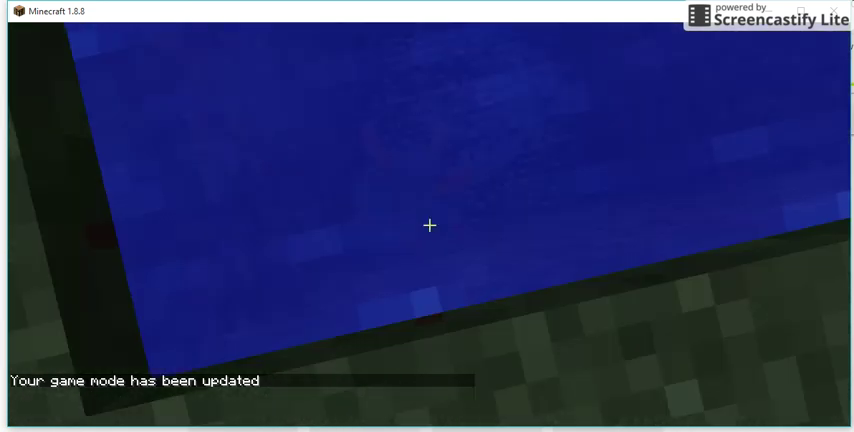
{"action": "key", "text": "shift"}
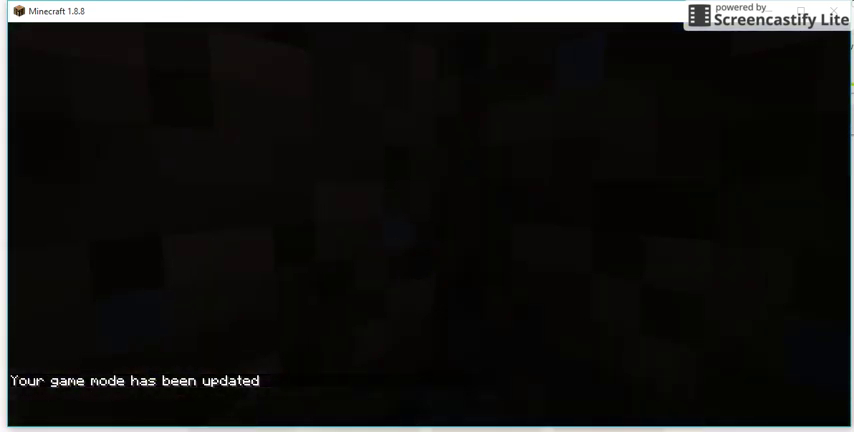
{"action": "key", "text": "e"}
{"action": "key", "text": "e"}
- Fly back above the pool, then save and quit to the title screen
{"action": "key", "text": "space"}
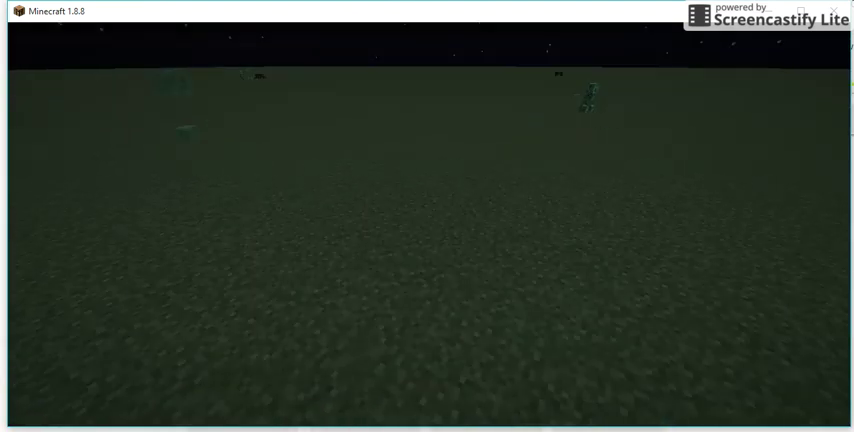
{"action": "key", "text": "e"}
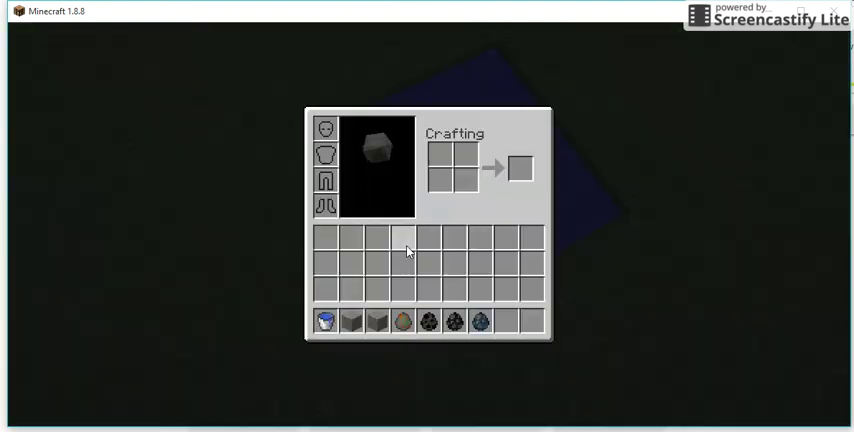
{"action": "key", "text": "e"}
{"action": "key", "text": "Escape"}
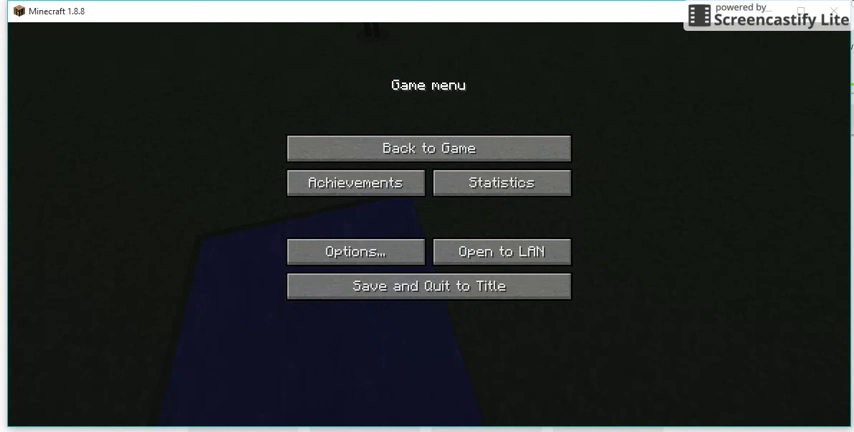
{"action": "left_click", "coordinate": [429, 286]}
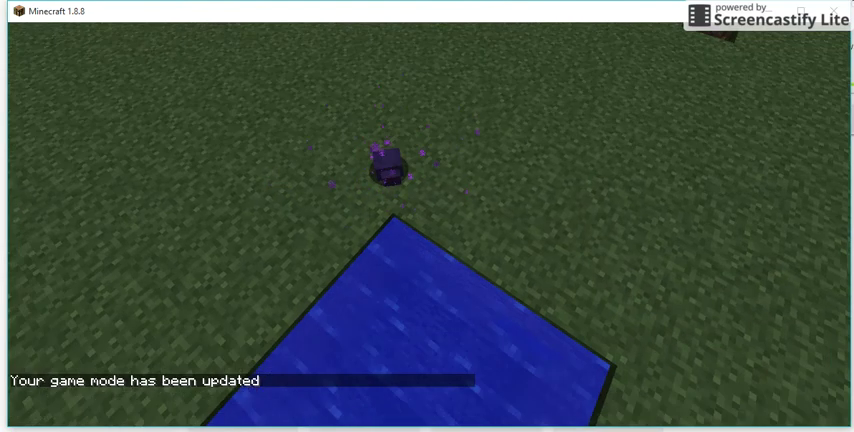
- Resume the world and fly in spectator mode around the pool, endermite and enderman
{"action": "key", "text": "e"}
{"action": "key", "text": "Escape"}
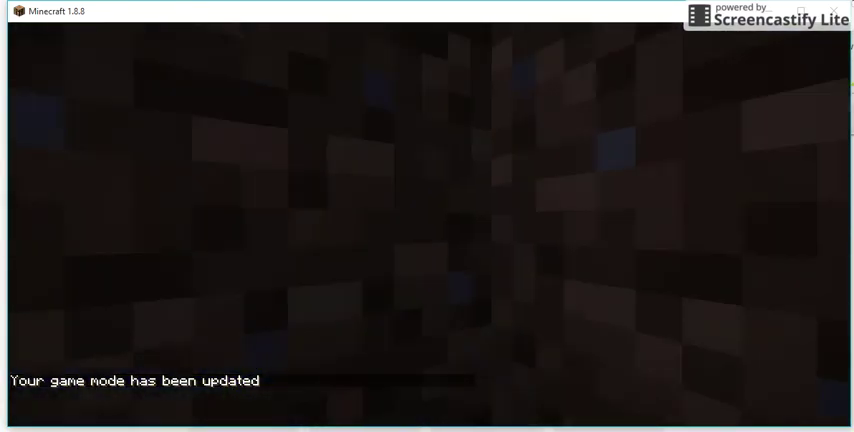
{"action": "key", "text": "e"}
{"action": "key", "text": "e"}
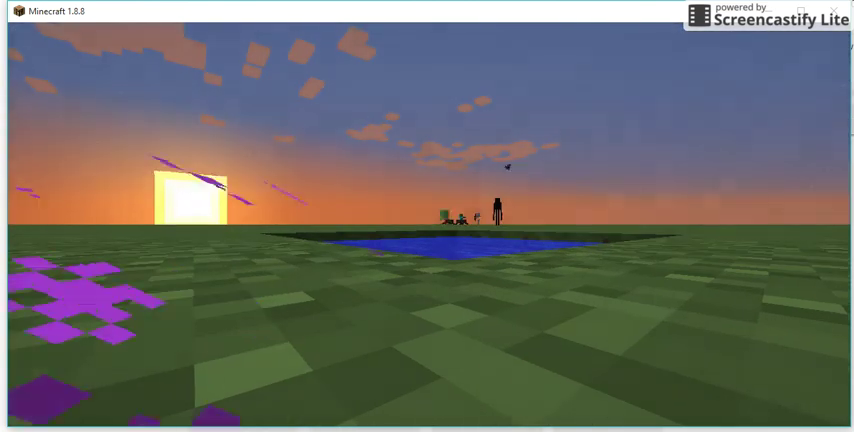
{"action": "key", "text": "e"}
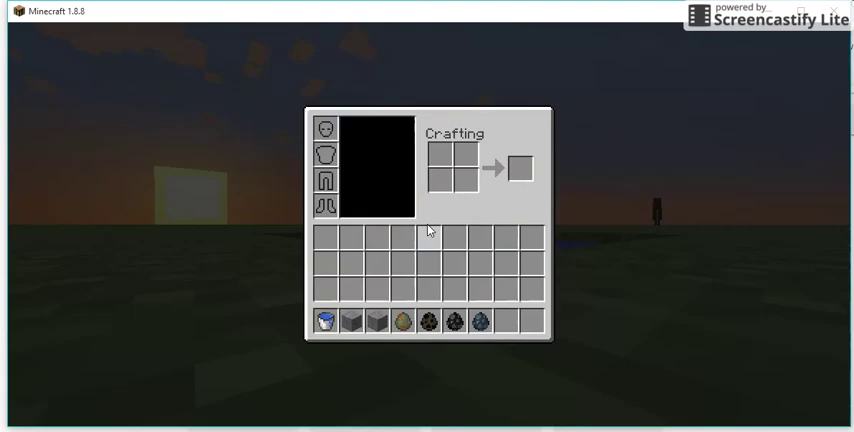
{"action": "key", "text": "e"}
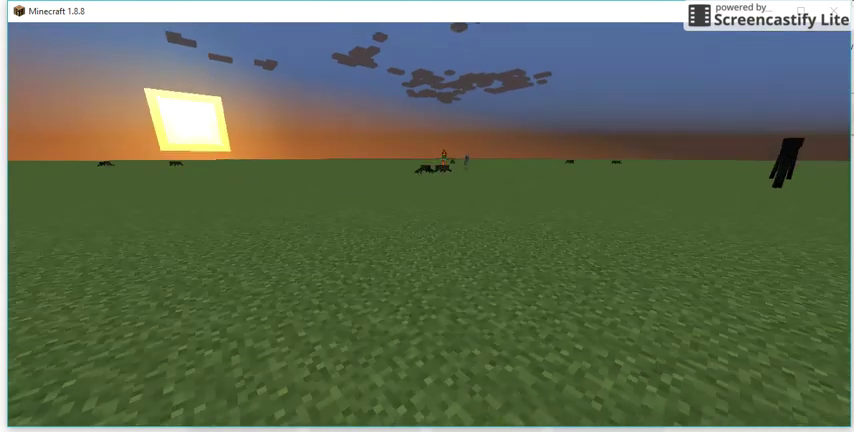
- Spectate the bat near the spiders, switch back to first-person with F5, and pause
{"action": "key", "text": "e"}
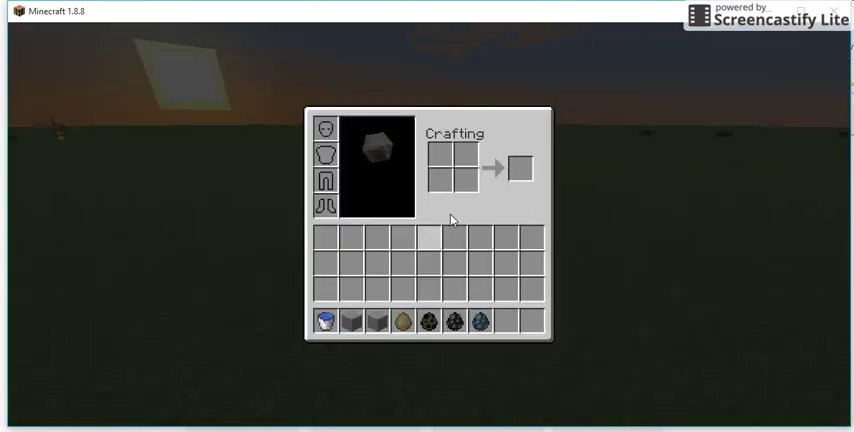
{"action": "key", "text": "e"}
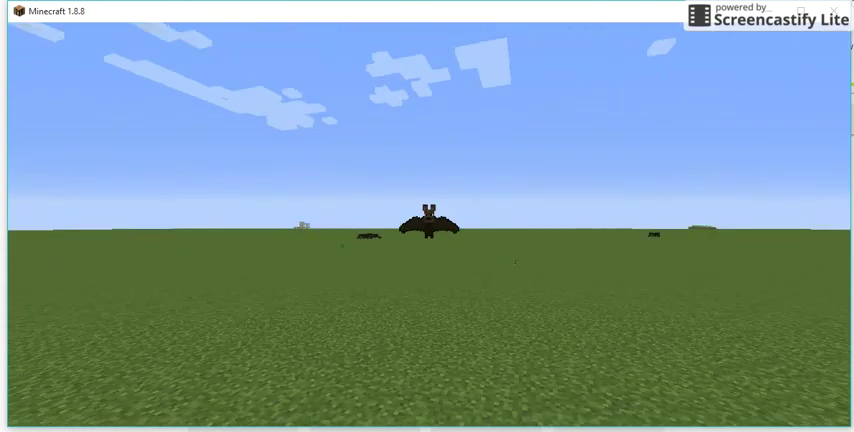
{"action": "key", "text": "F5"}
{"action": "key", "text": "Escape"}
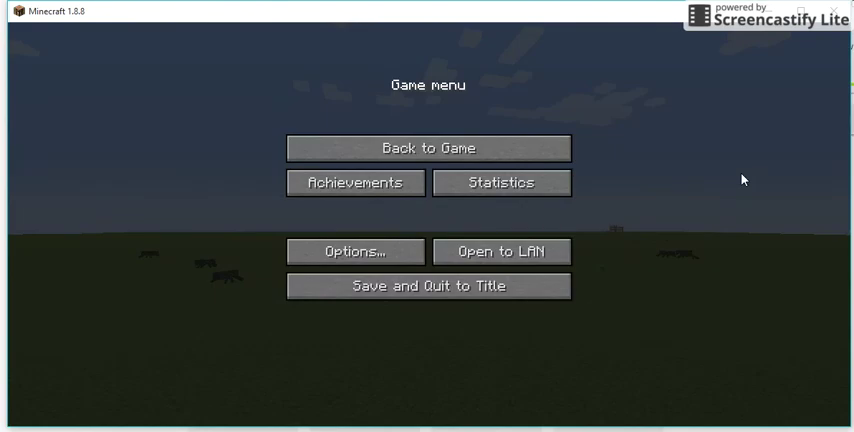